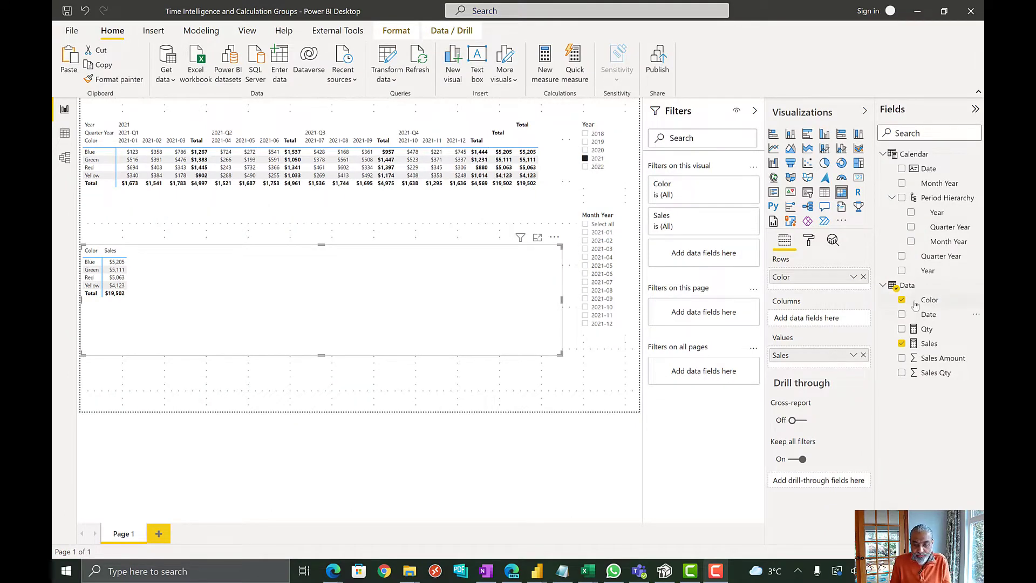
pyautogui.click(909, 286)
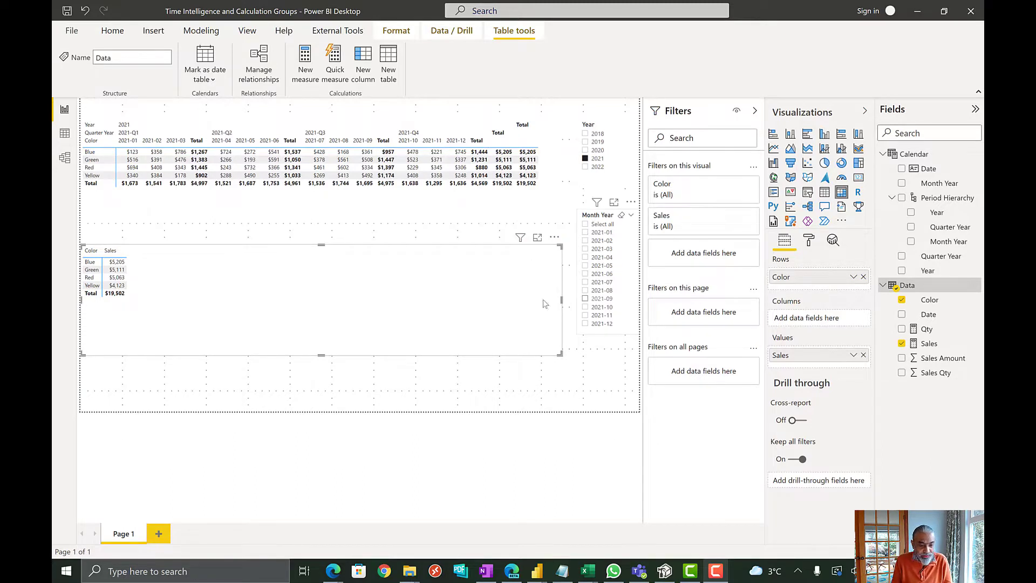
pyautogui.click(106, 263)
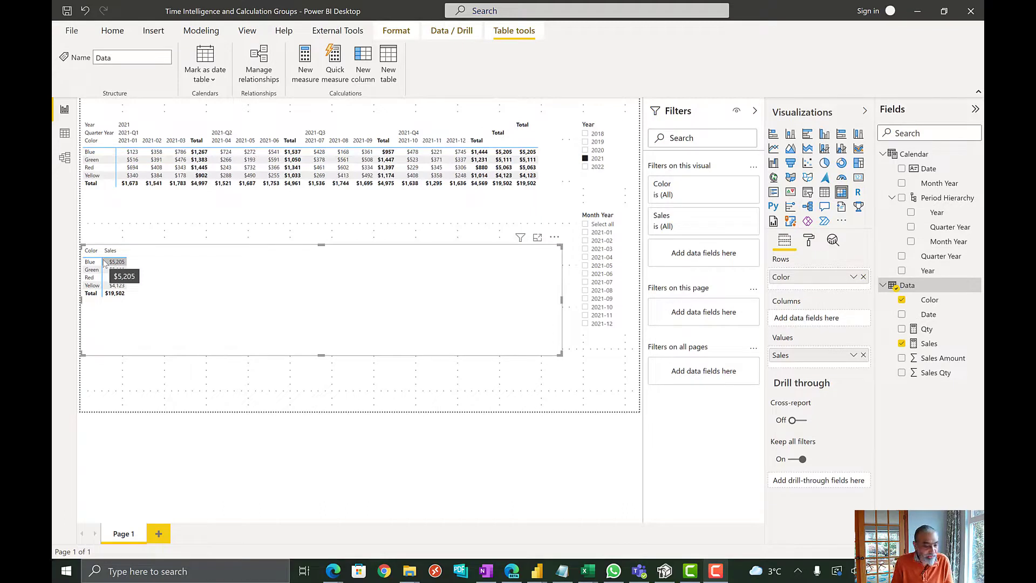
pyautogui.click(100, 265)
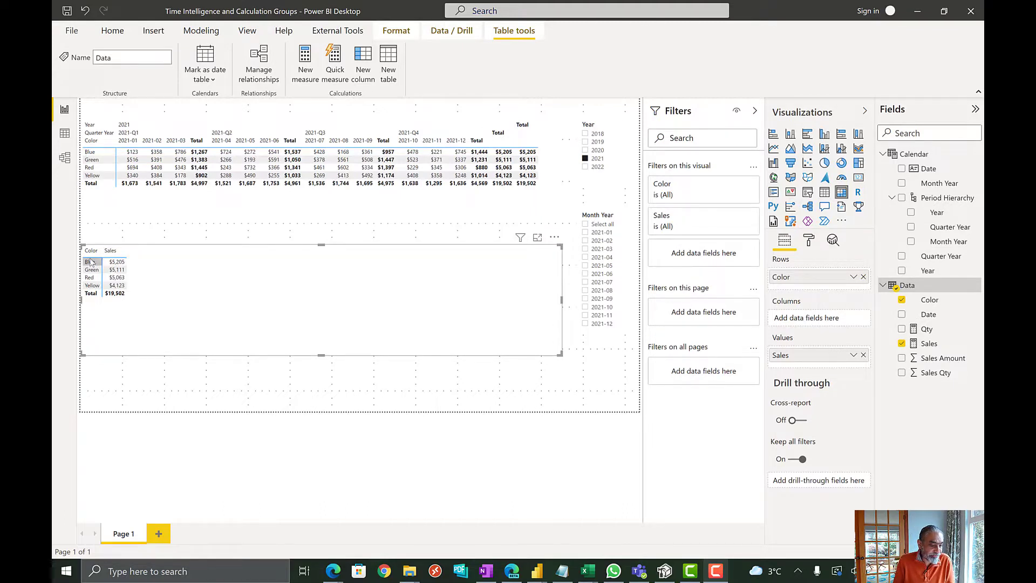
pyautogui.click(118, 262)
pyautogui.click(259, 229)
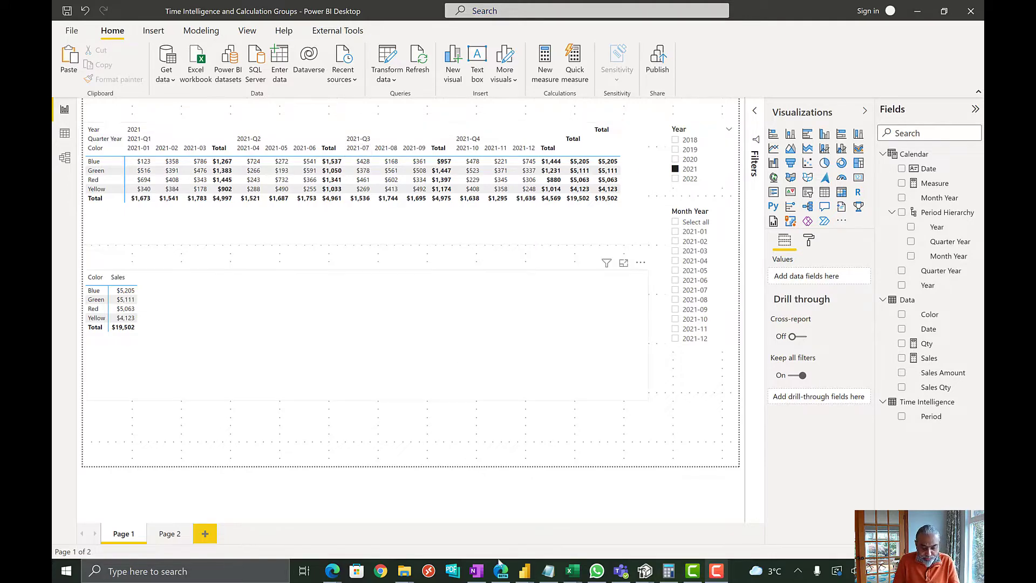
# Switch to the Time Intelligence and Calculation Groups model in Tabular Editor and examine the Time Intelligence calculation group's structure.
pyautogui.moveTo(648, 573)
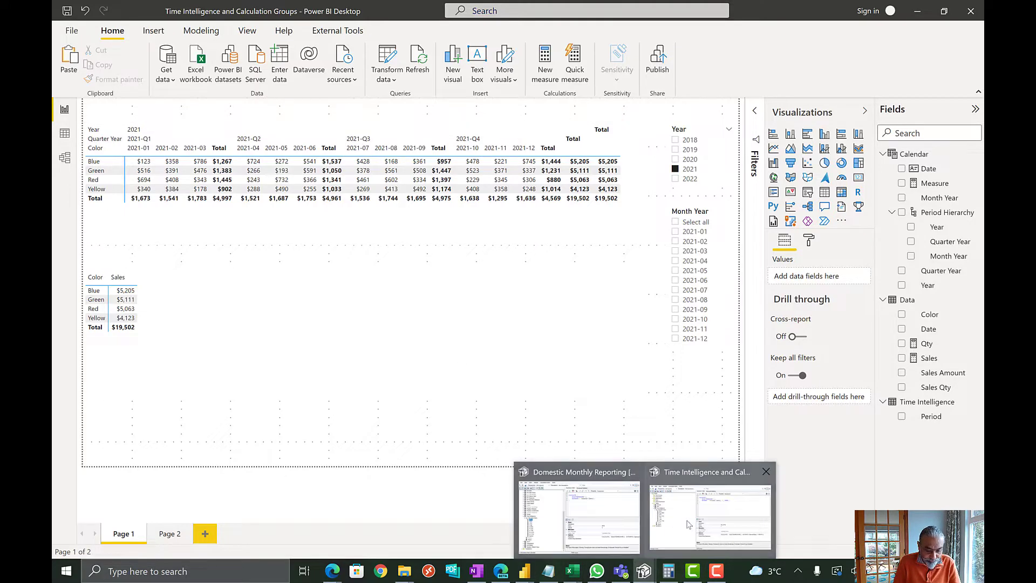
pyautogui.click(685, 521)
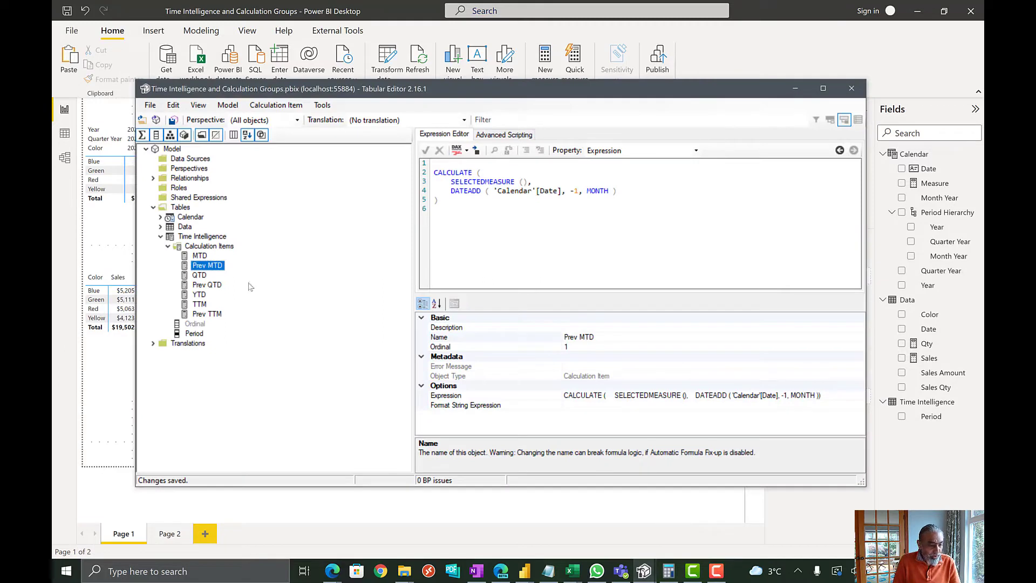
pyautogui.click(192, 245)
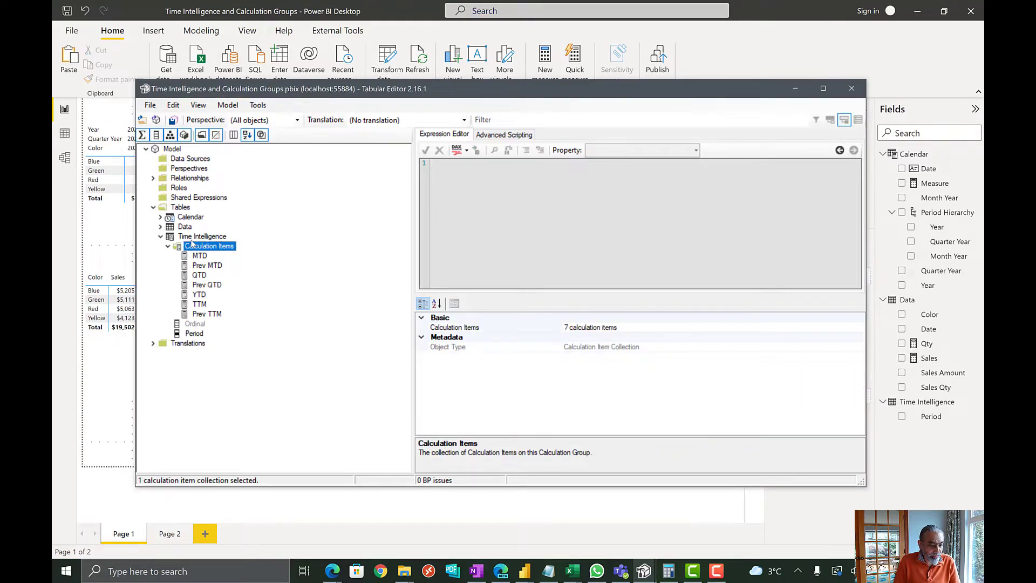
pyautogui.click(192, 238)
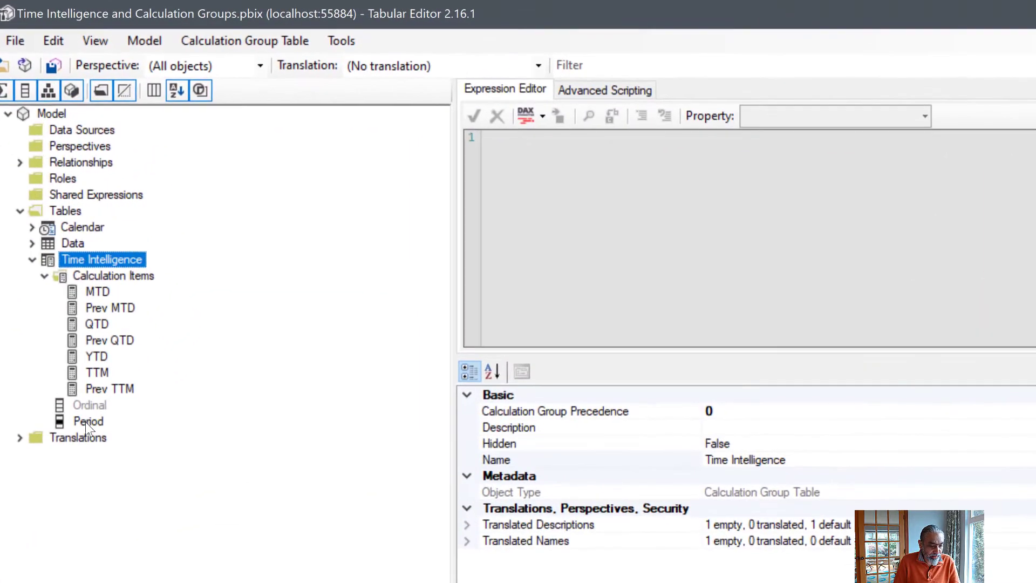
pyautogui.click(192, 334)
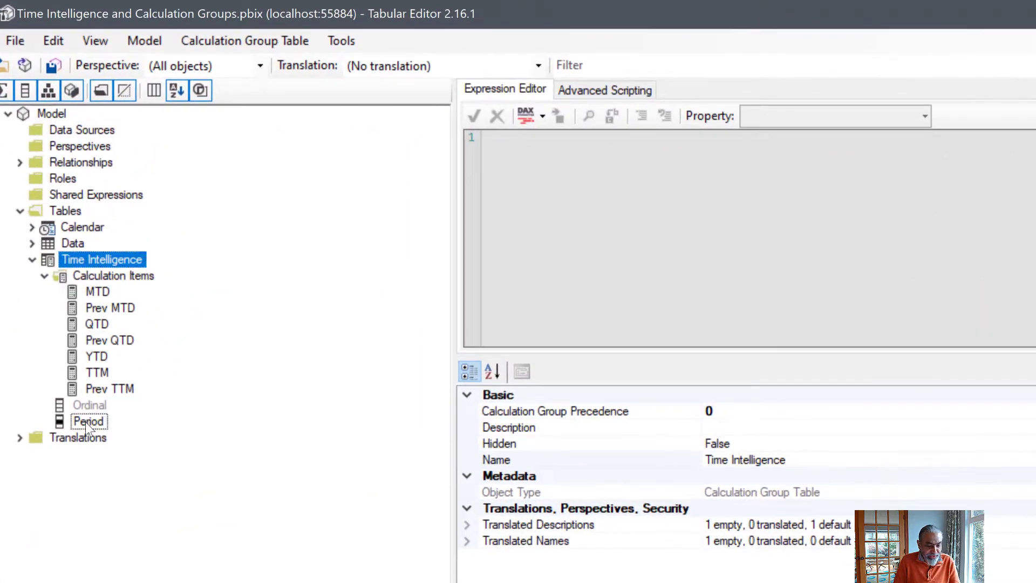
# Examine the DAX expressions of the MTD and Prev MTD calculation items.
pyautogui.click(99, 290)
pyautogui.click(102, 306)
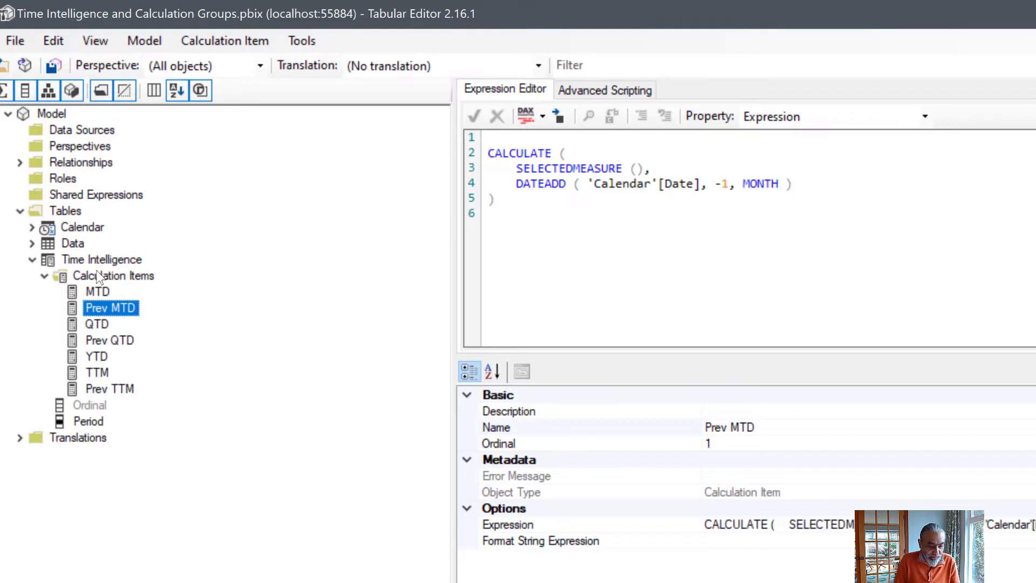
pyautogui.click(96, 287)
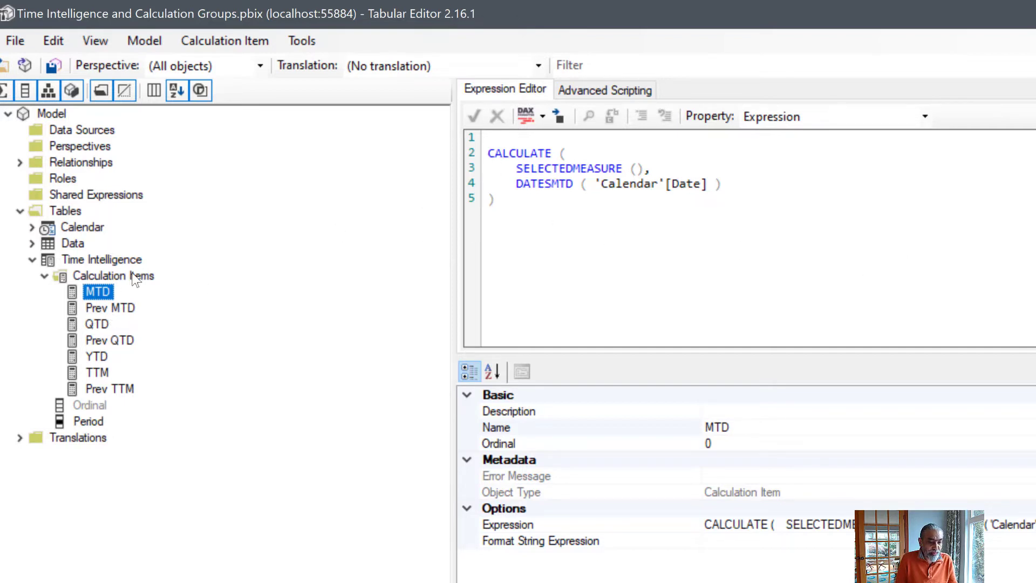
pyautogui.click(496, 199)
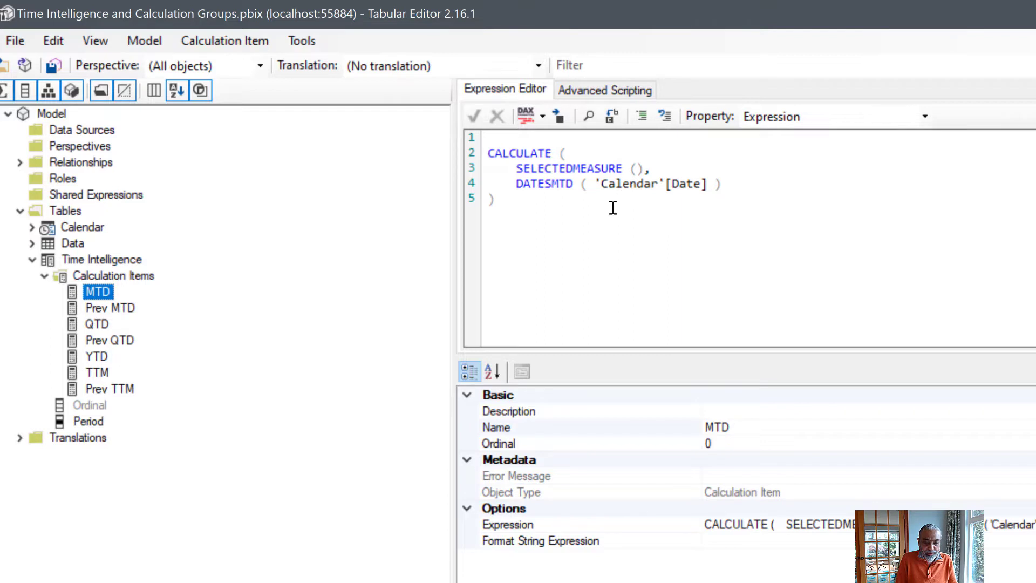
pyautogui.moveTo(613, 207); pyautogui.dragTo(478, 157)
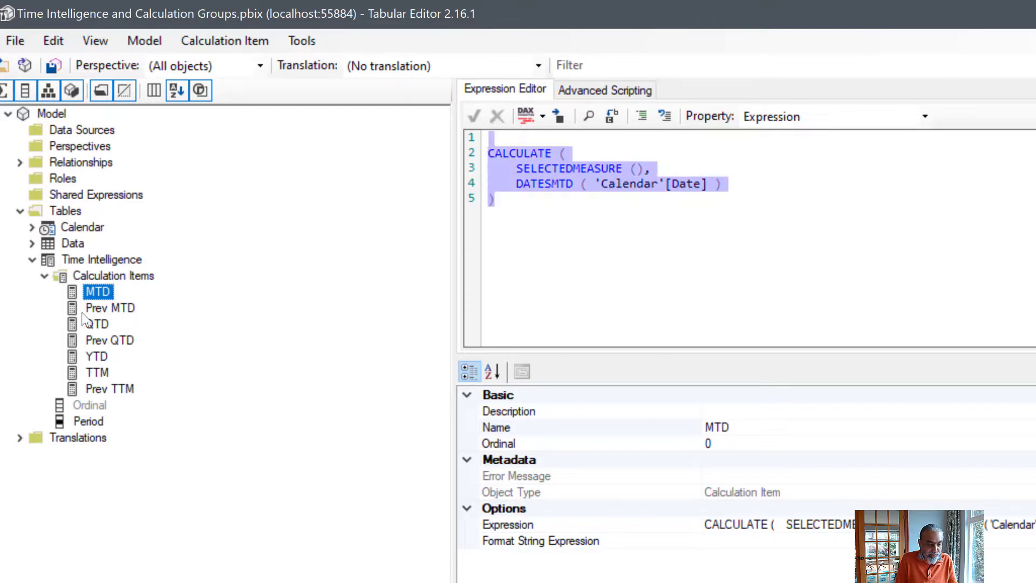
pyautogui.click(99, 308)
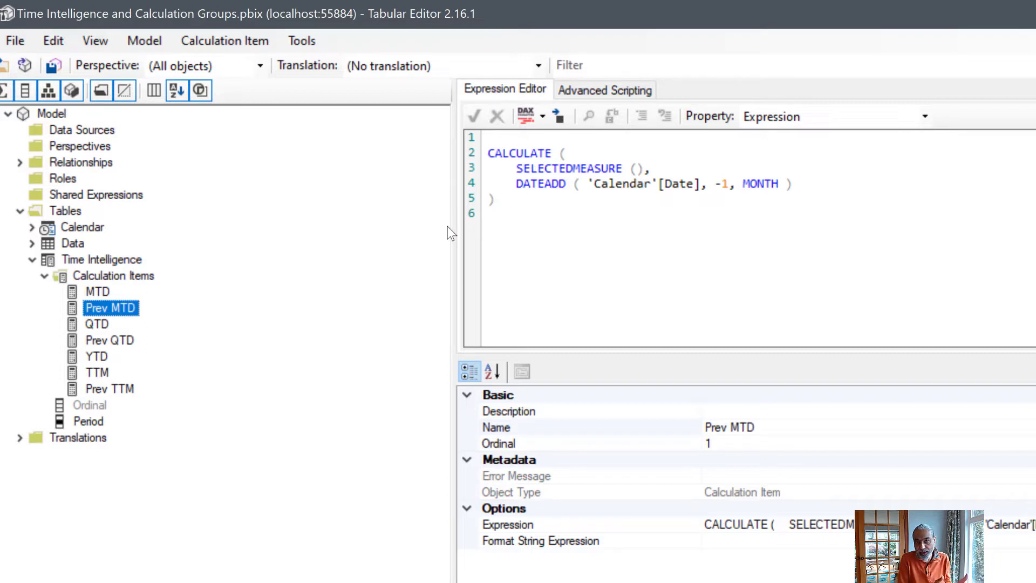
# Review the DAX expressions of the QTD, Prev QTD and YTD calculation items.
pyautogui.click(110, 325)
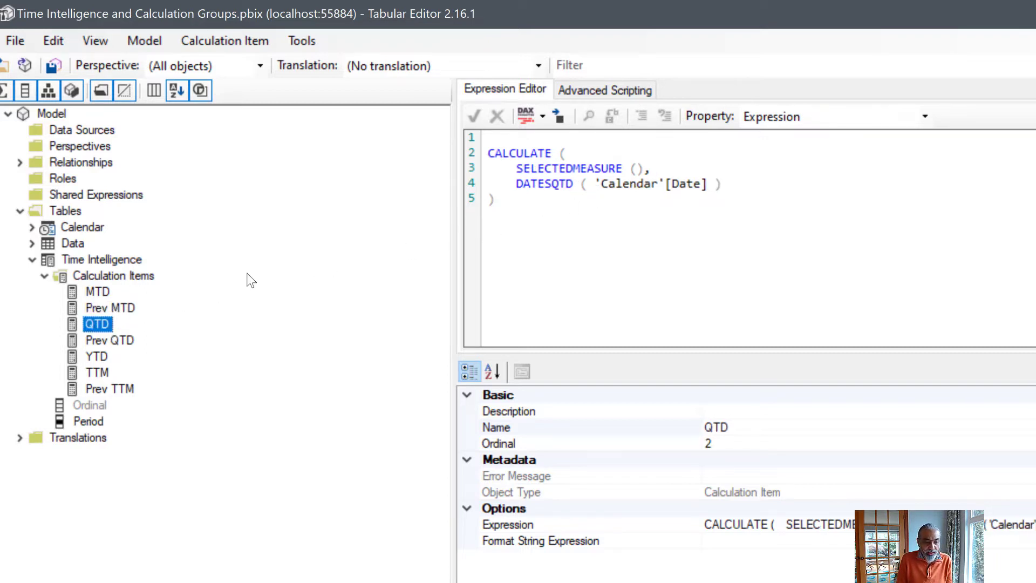
pyautogui.click(120, 339)
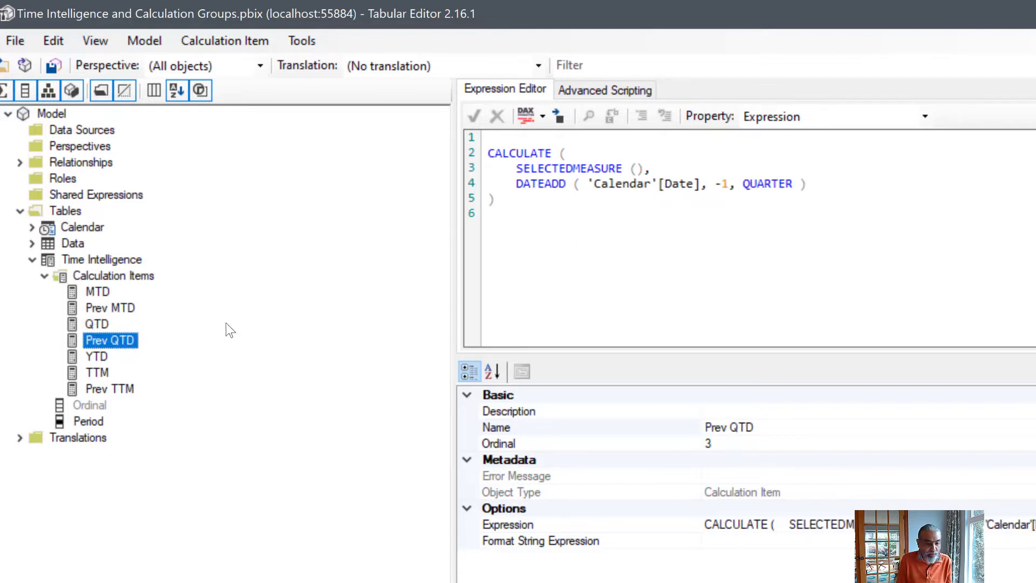
pyautogui.click(86, 356)
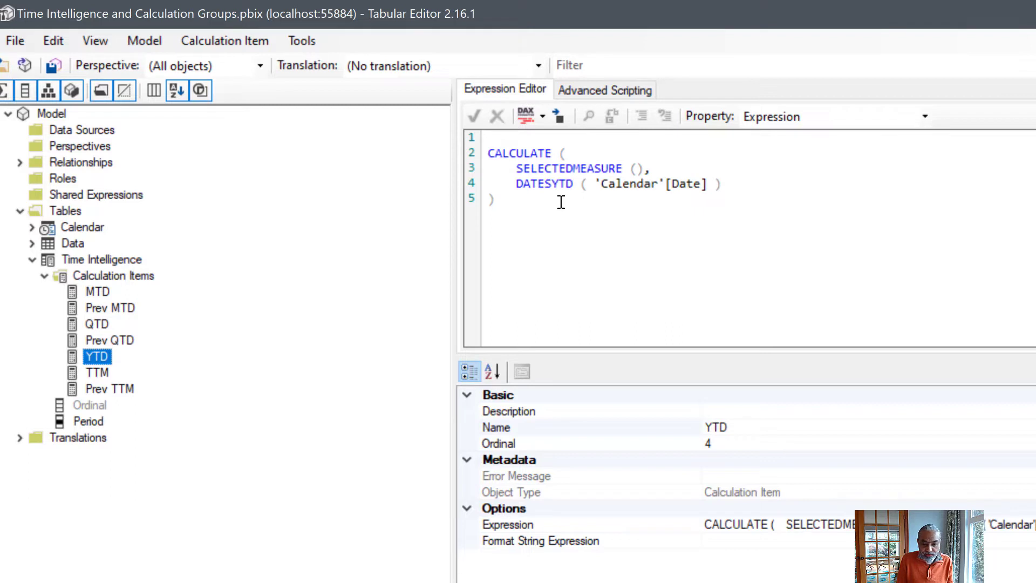
# Examine the trailing-twelve-month expressions in the TTM and Prev TTM calculation items, including the __maxDate variable.
pyautogui.click(99, 376)
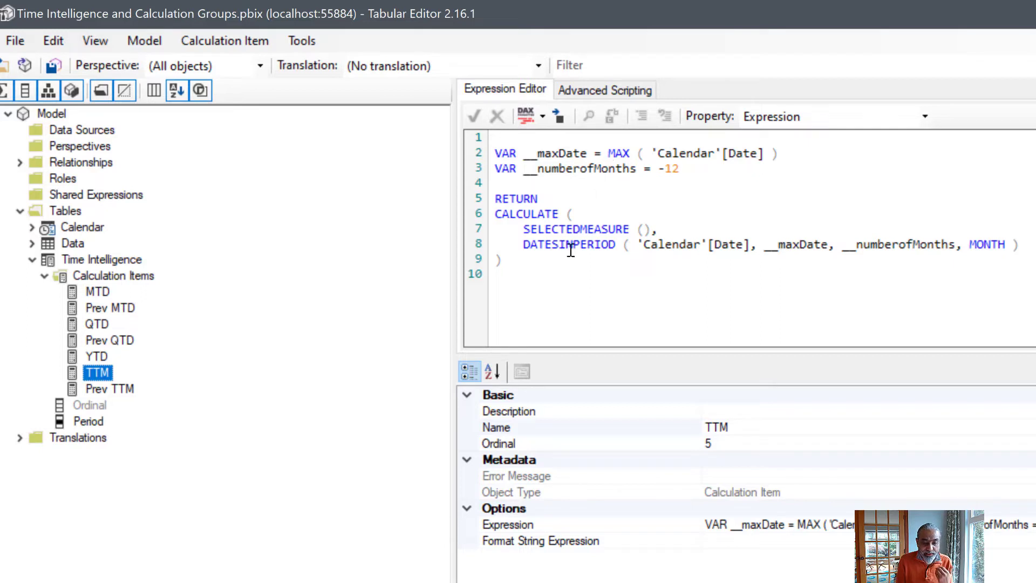
pyautogui.moveTo(644, 245); pyautogui.dragTo(666, 245)
pyautogui.moveTo(544, 154); pyautogui.dragTo(780, 151)
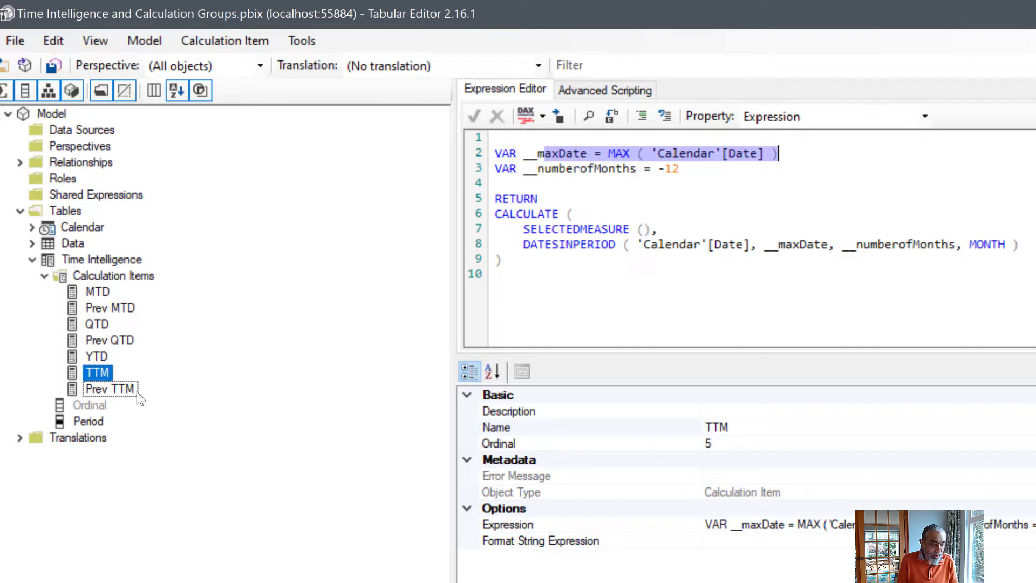
pyautogui.click(108, 390)
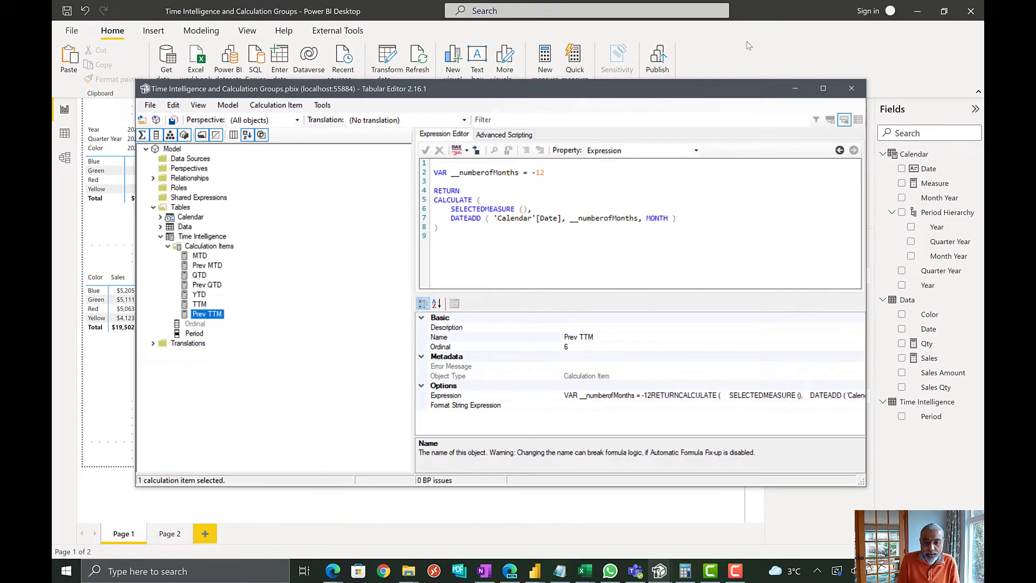
# Switch back to Power BI Desktop and add a Period slicer below the Month Year slicer, tall enough for all its items.
pyautogui.click(748, 45)
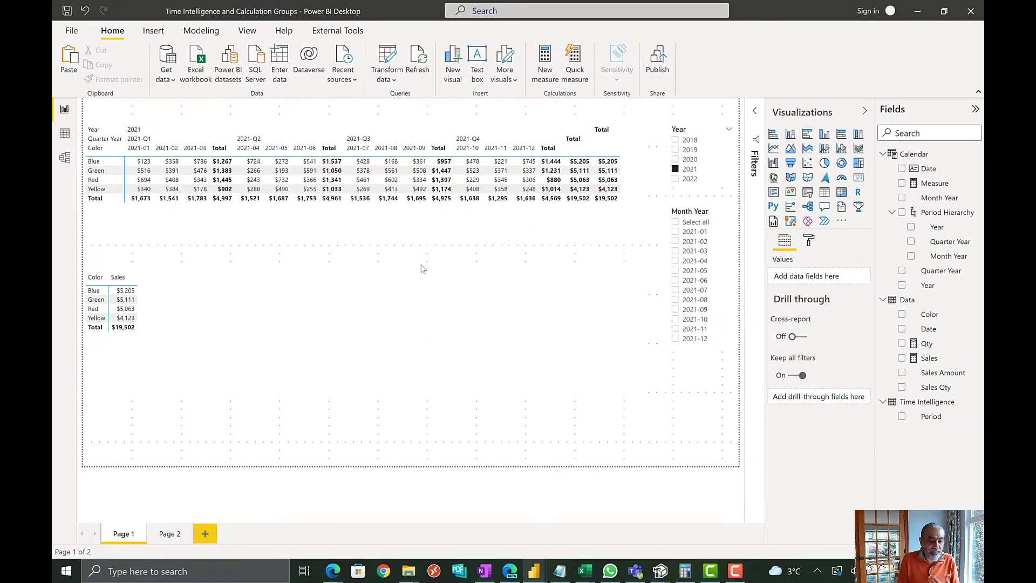
pyautogui.click(566, 298)
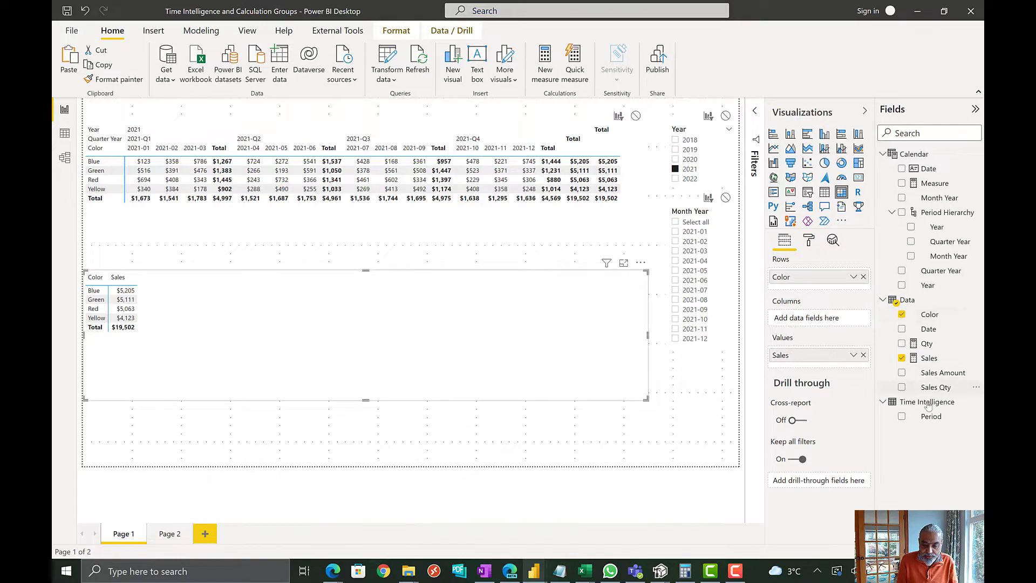
pyautogui.moveTo(929, 416); pyautogui.dragTo(693, 399)
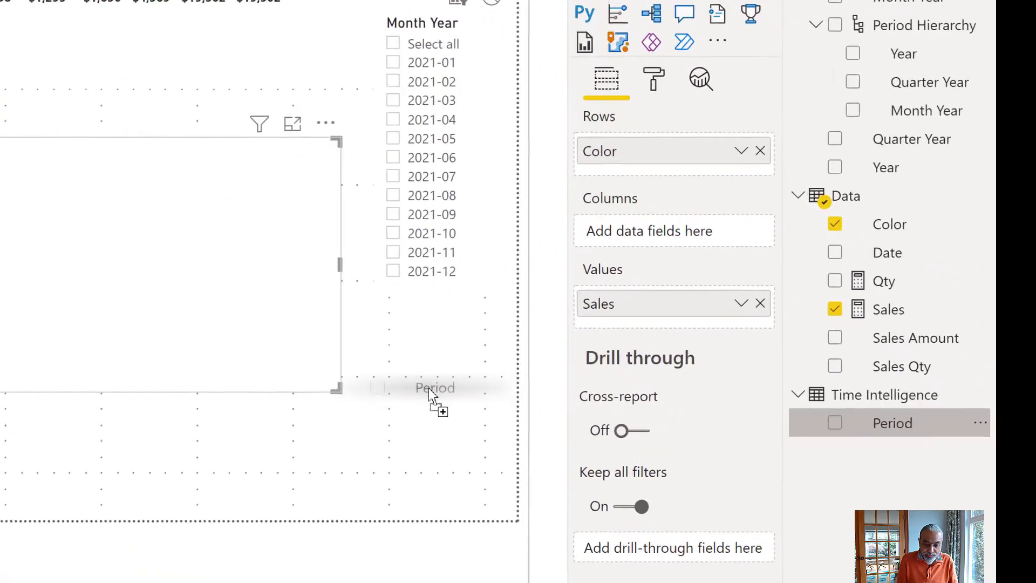
pyautogui.moveTo(429, 388); pyautogui.dragTo(434, 385)
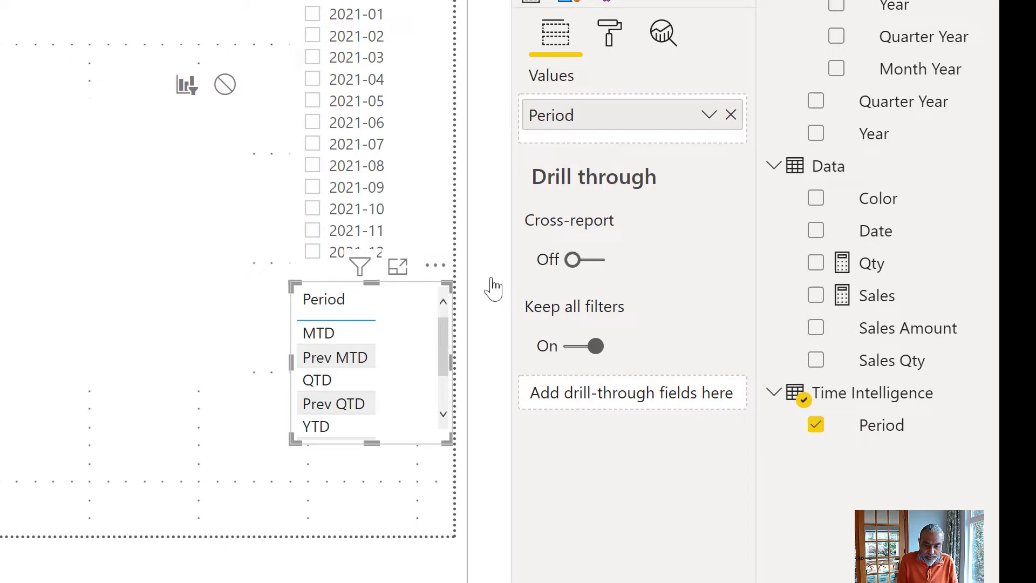
pyautogui.moveTo(375, 439); pyautogui.dragTo(377, 498)
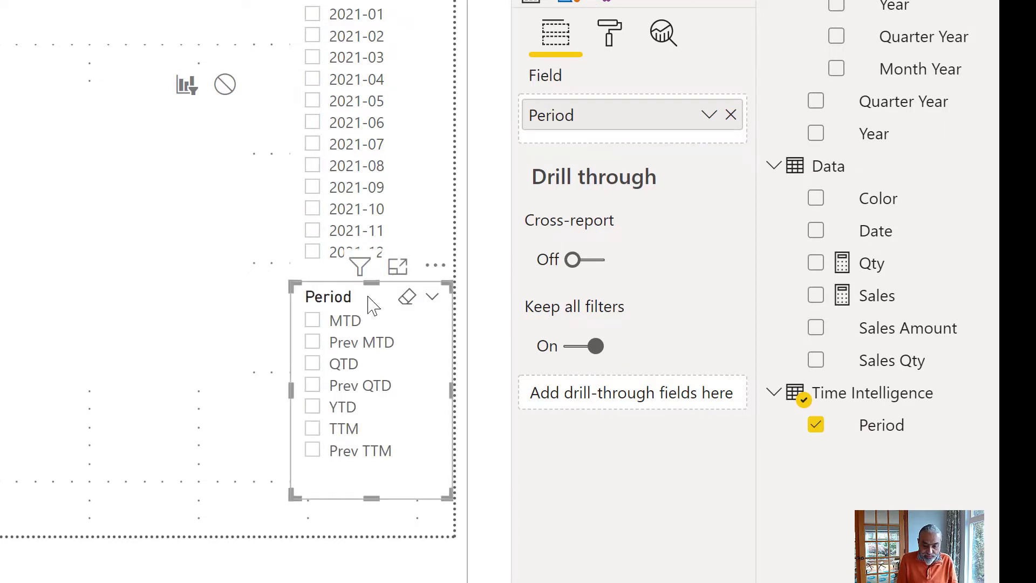
# Enable the "Select all" option and disable Multi-select with CTRL for the Period slicer.
pyautogui.click(610, 34)
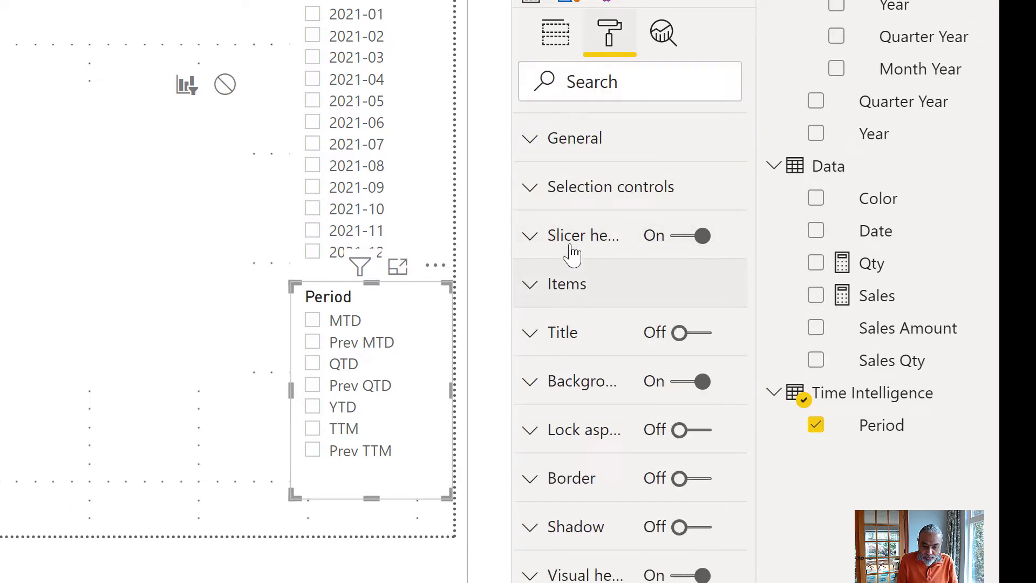
pyautogui.click(569, 238)
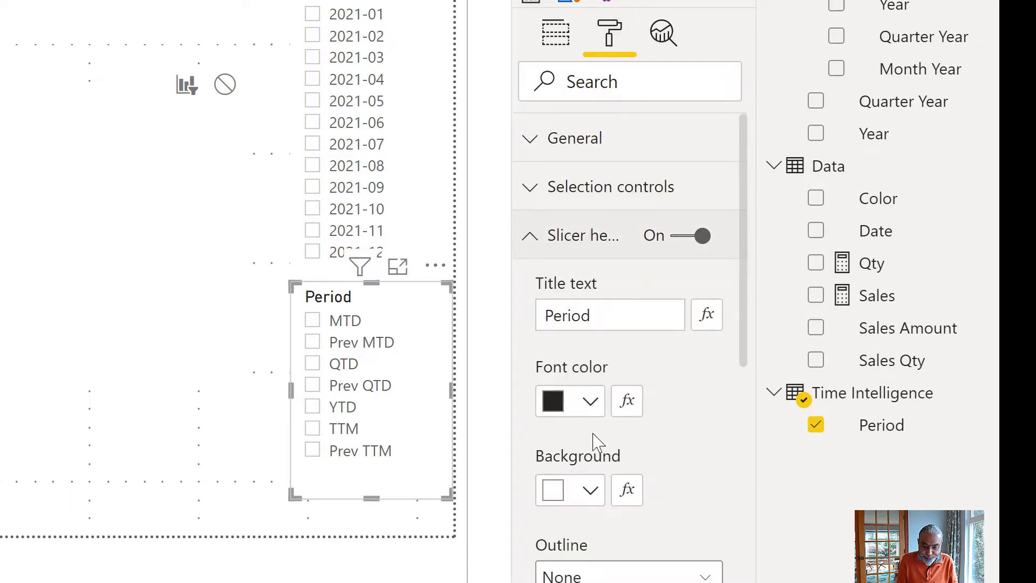
pyautogui.click(576, 187)
pyautogui.click(603, 469)
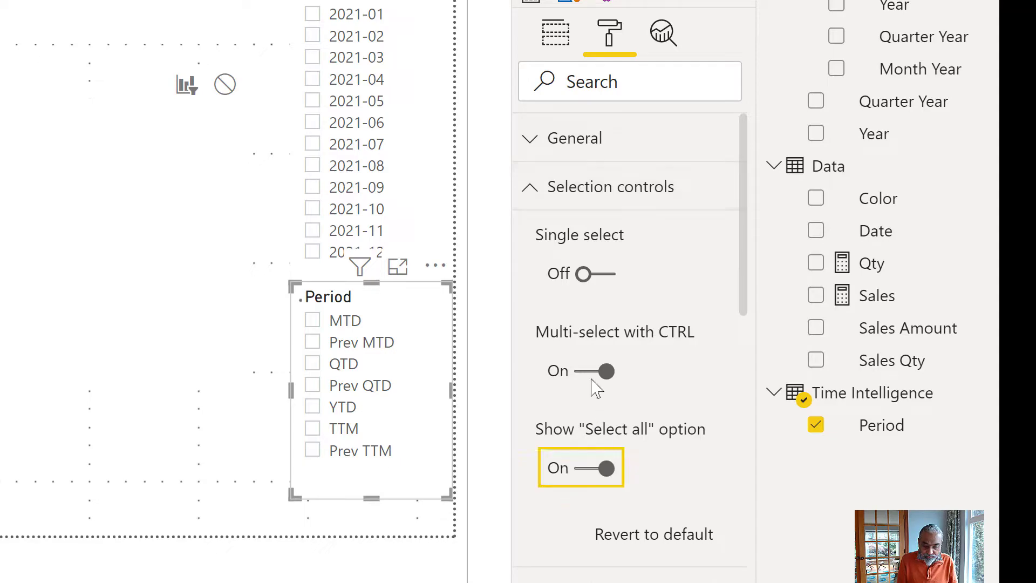
pyautogui.click(586, 373)
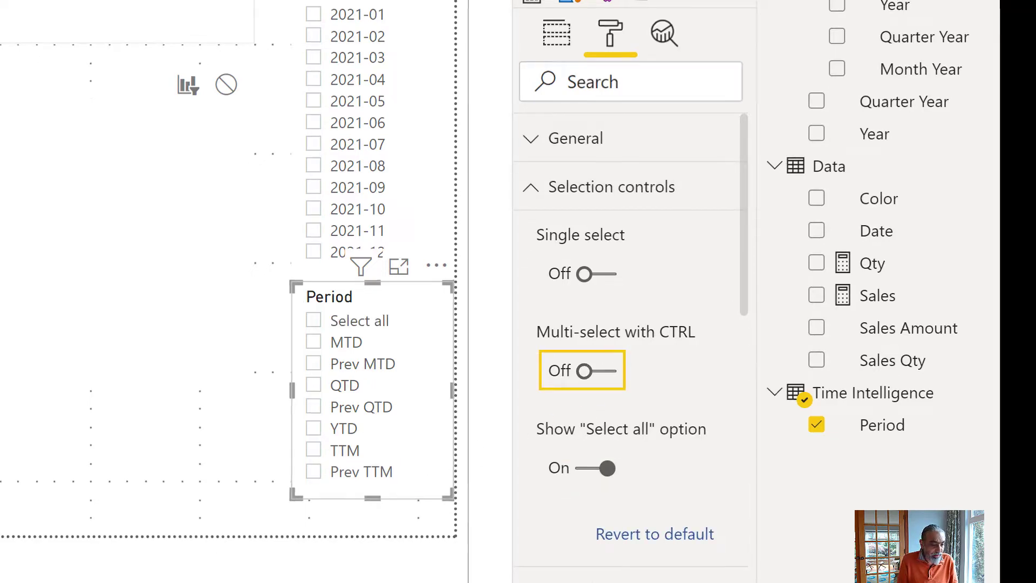
# Add the Period field from Time Intelligence to the columns of the lower Color and Sales matrix.
pyautogui.click(5, 132)
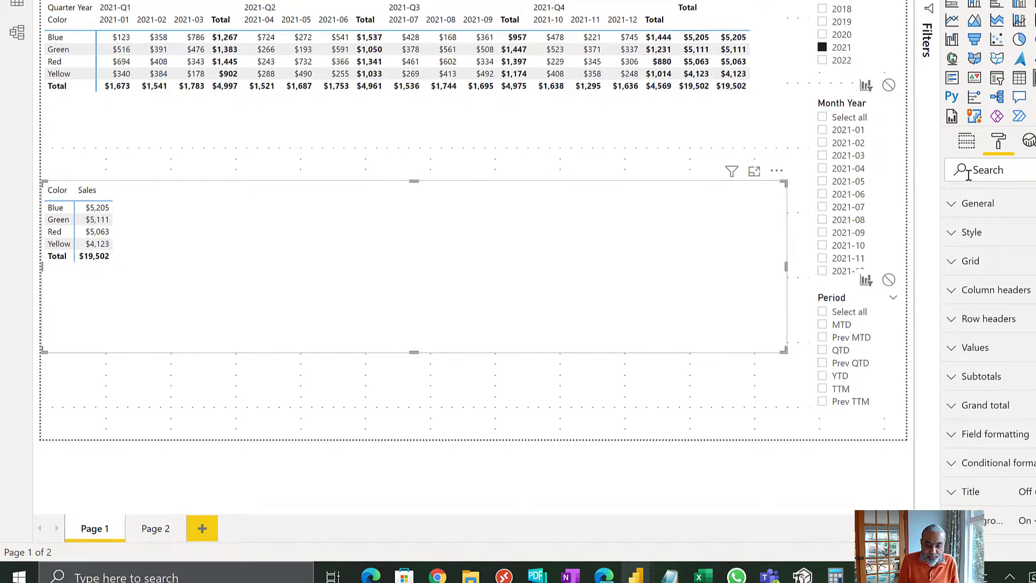
pyautogui.click(970, 142)
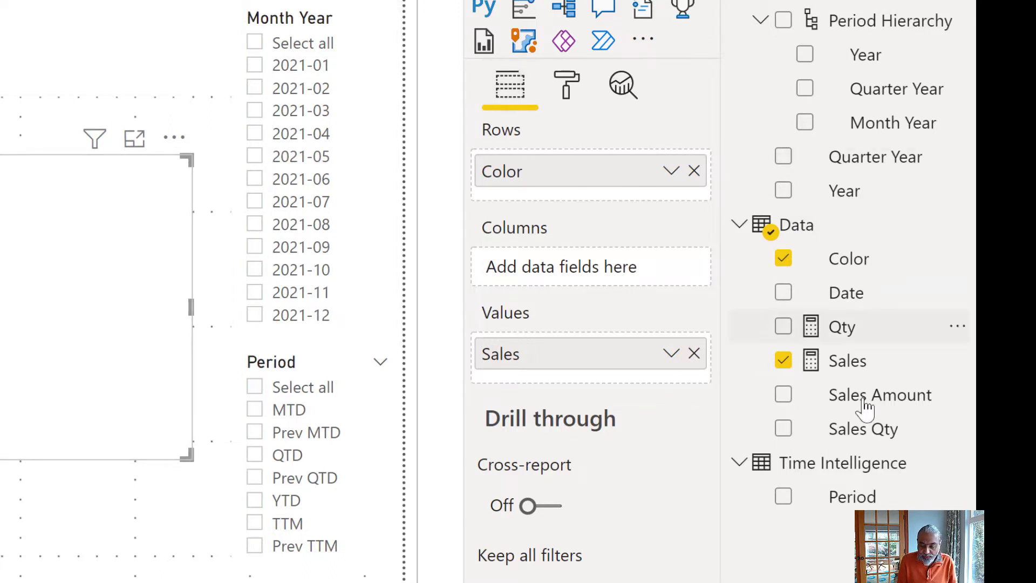
pyautogui.moveTo(867, 502); pyautogui.dragTo(493, 285)
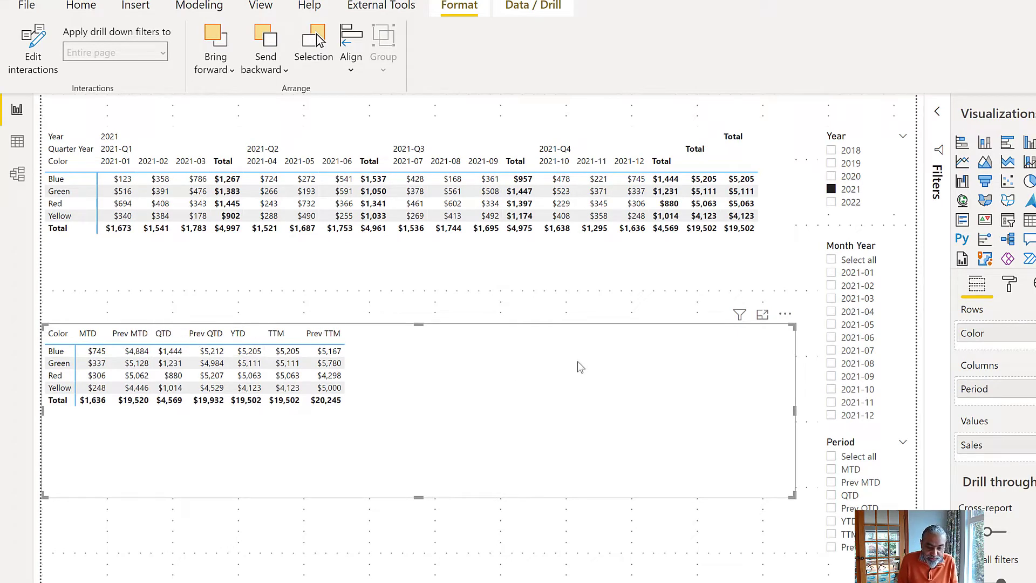
# Set the grid text size of the lower matrix to 16 pt.
pyautogui.click(1009, 284)
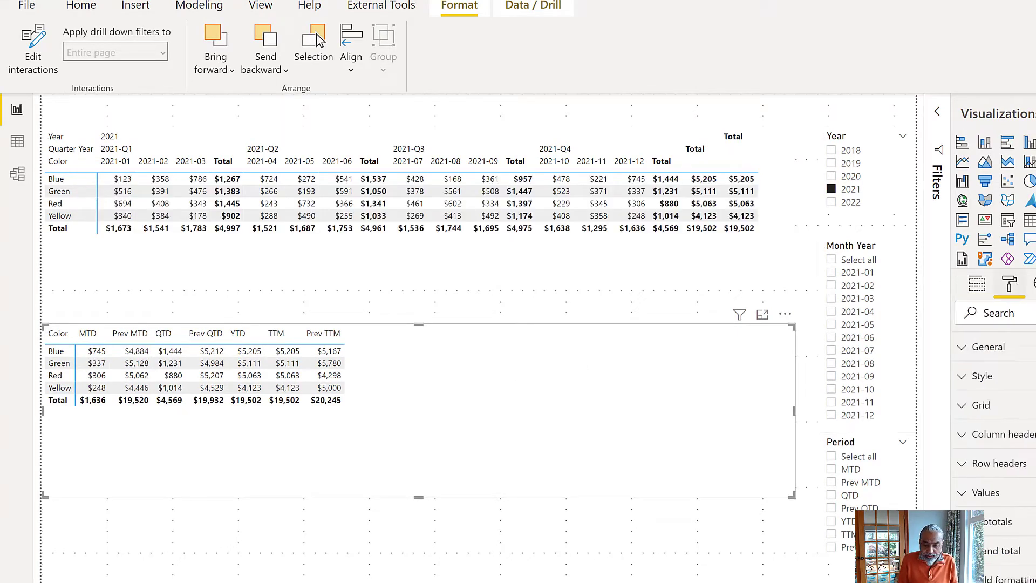
pyautogui.click(982, 406)
pyautogui.scroll(-3, 1007, 517)
pyautogui.scroll(-2, 1007, 516)
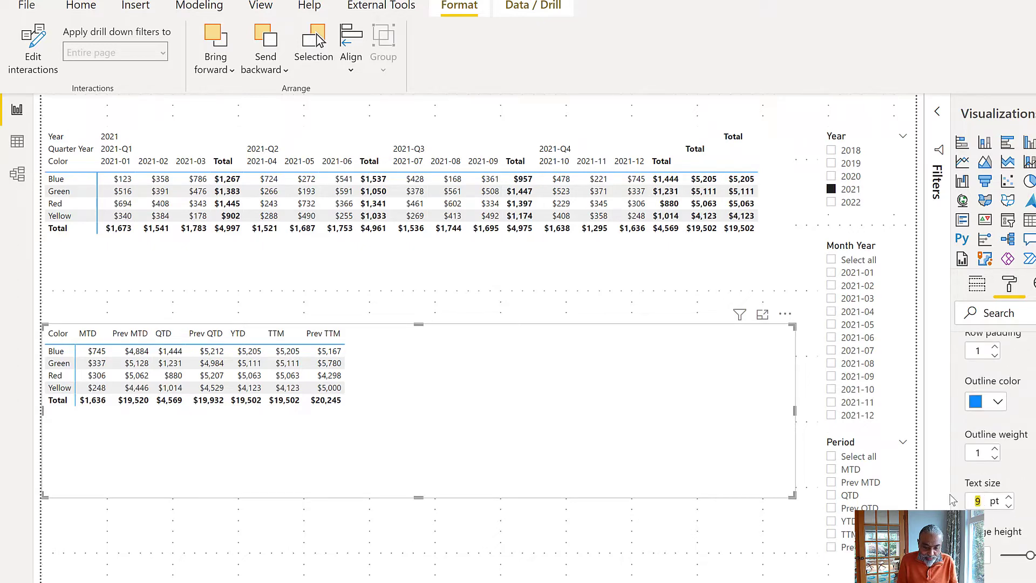
pyautogui.write('16')
pyautogui.press('Return')
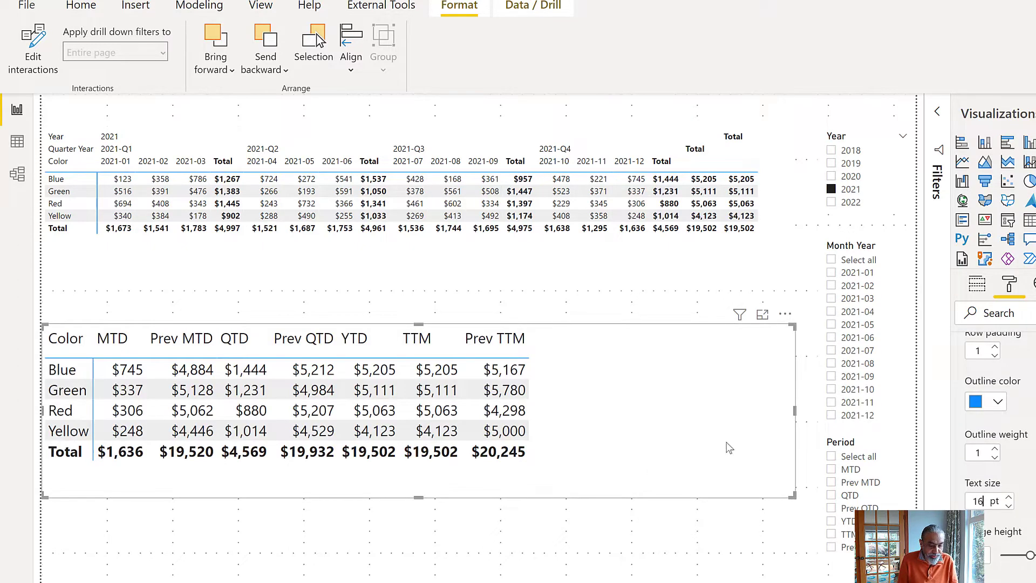
# Filter the Period slicer to MTD and Prev MTD for the lower Color and Sales matrix.
pyautogui.click(851, 471)
pyautogui.click(852, 486)
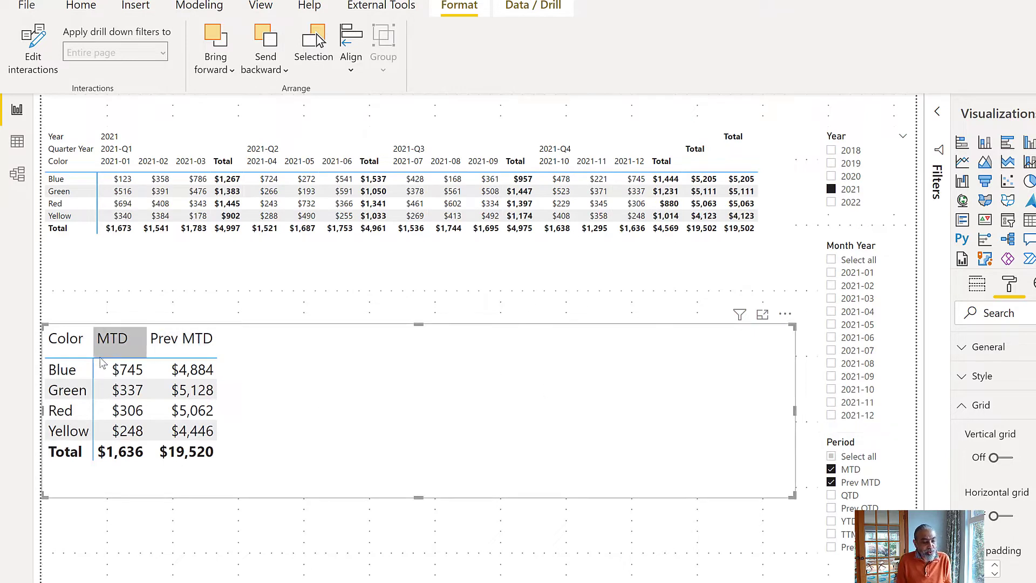
pyautogui.moveTo(123, 378)
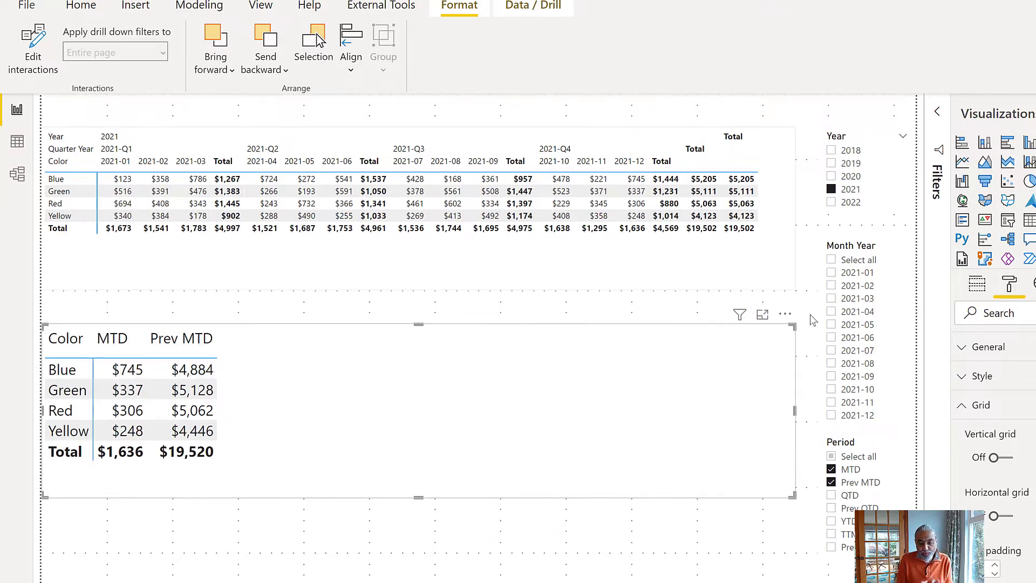
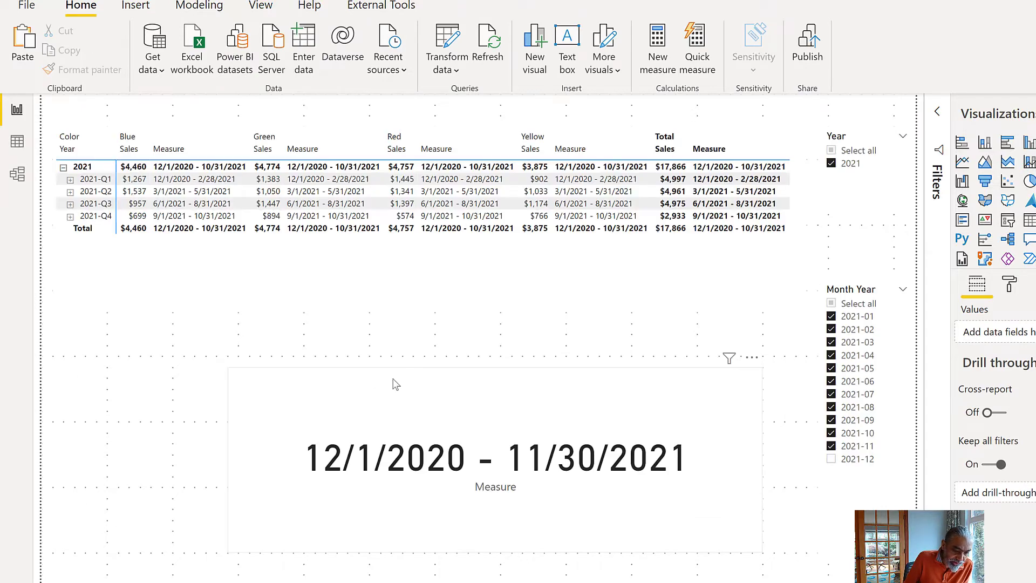
# Examine the formula of the date-range card's measure, covering its DATEADD month shift and the MINX and MAXX arguments.
pyautogui.click(393, 362)
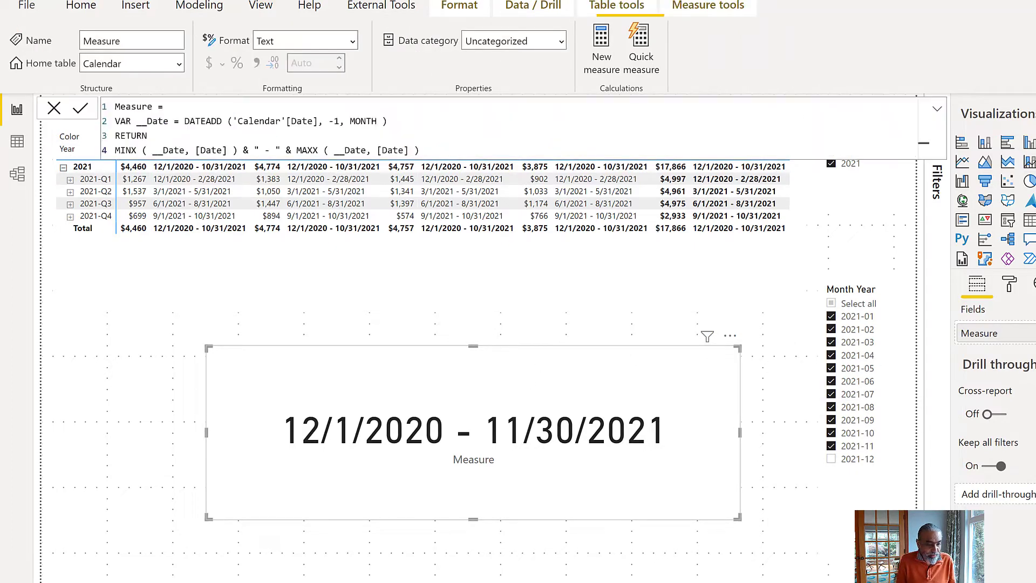
pyautogui.scroll(1, 561, 126)
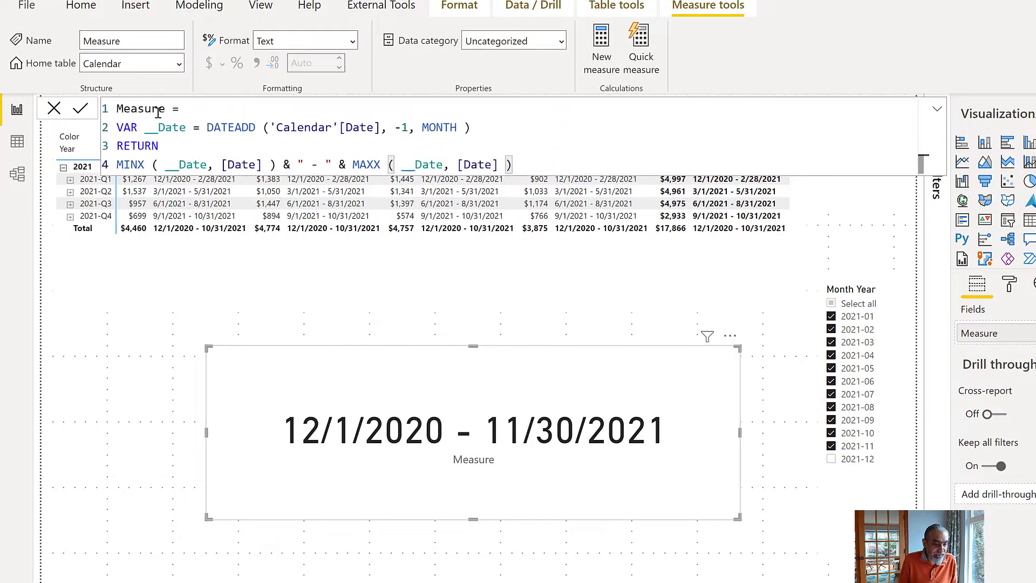
pyautogui.doubleClick(210, 127)
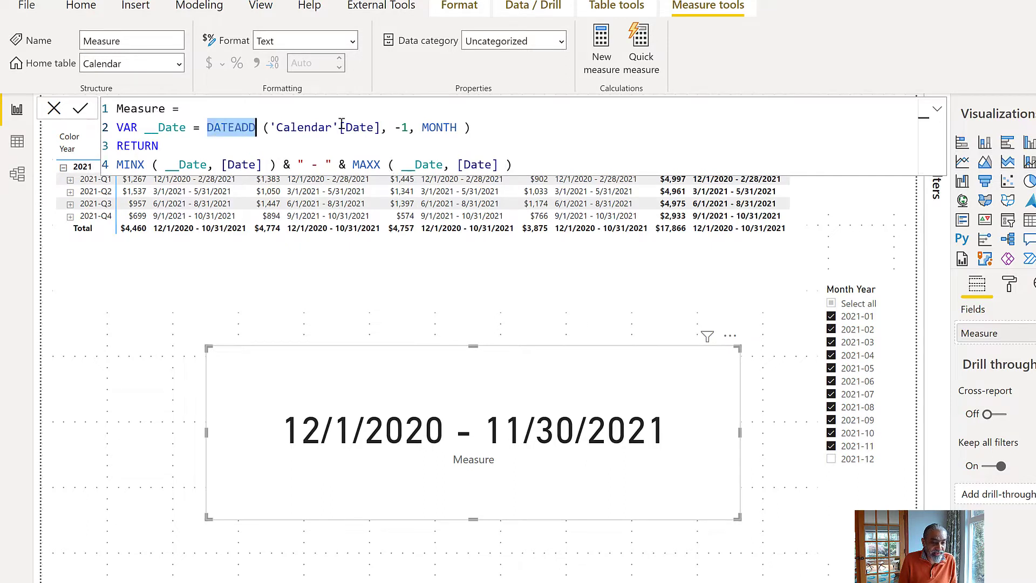
pyautogui.moveTo(342, 124); pyautogui.dragTo(472, 127)
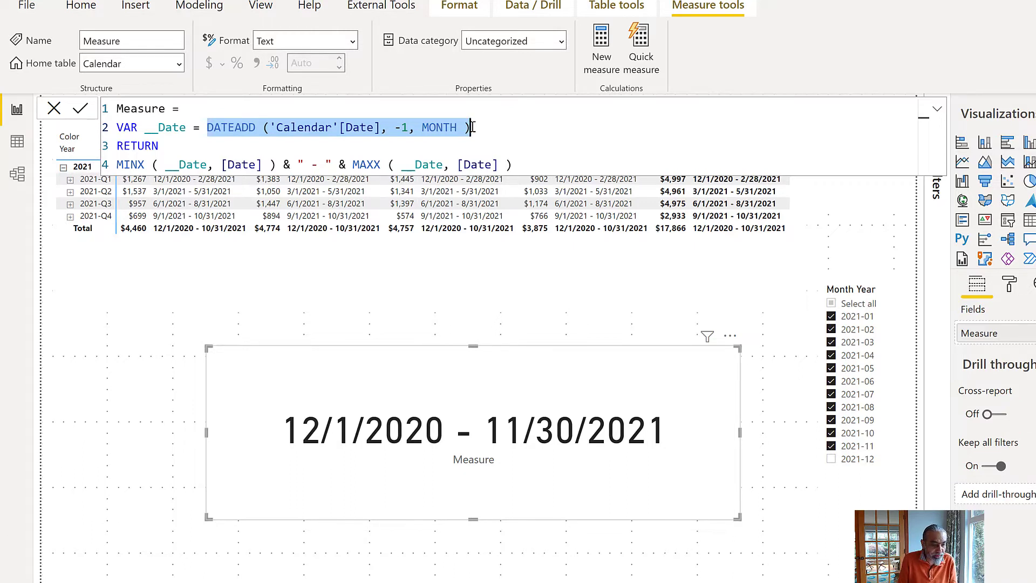
pyautogui.moveTo(173, 165); pyautogui.dragTo(251, 164)
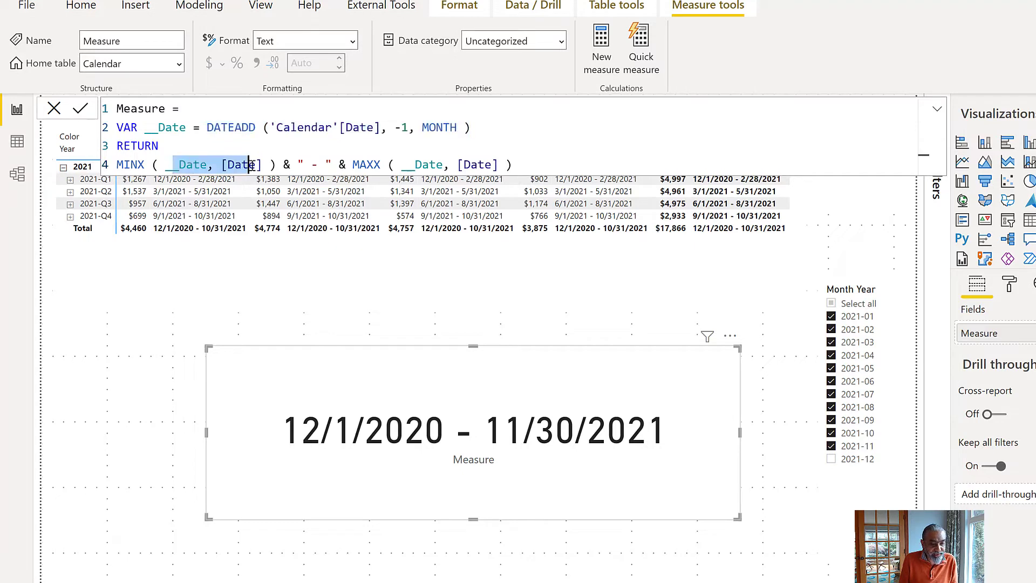
pyautogui.moveTo(214, 128); pyautogui.dragTo(498, 125)
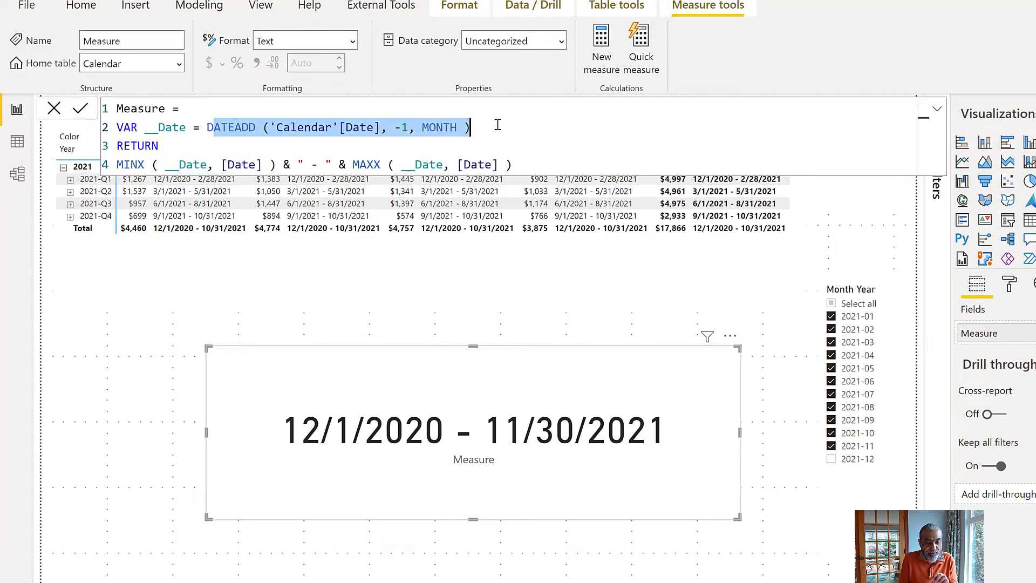
pyautogui.moveTo(357, 165); pyautogui.dragTo(470, 163)
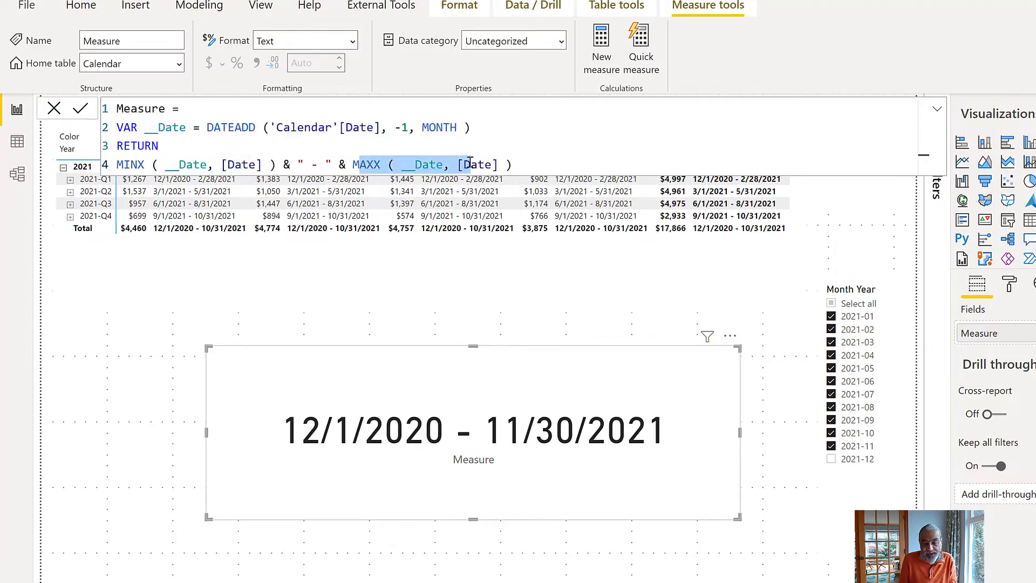
pyautogui.click(407, 382)
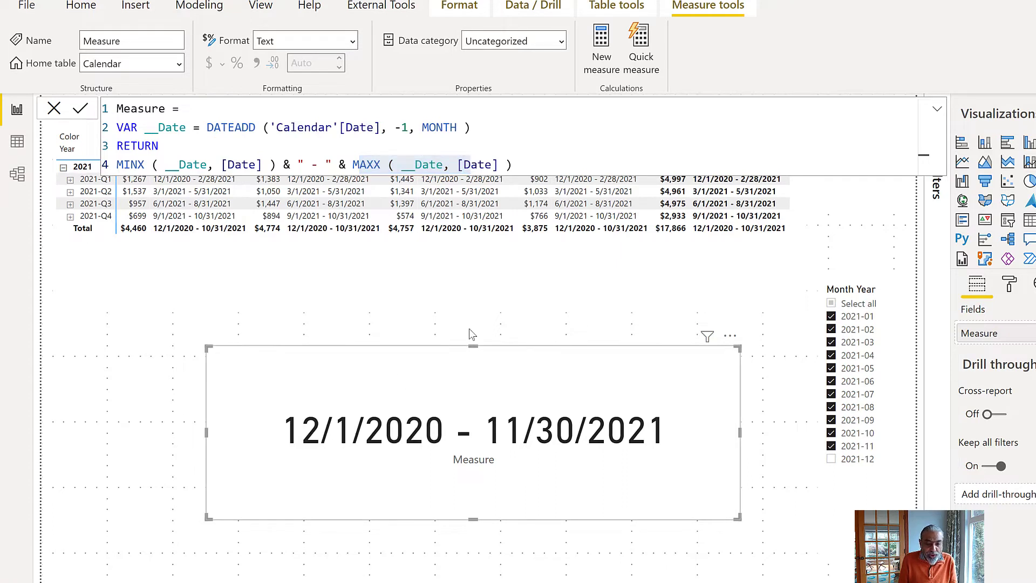
pyautogui.click(936, 112)
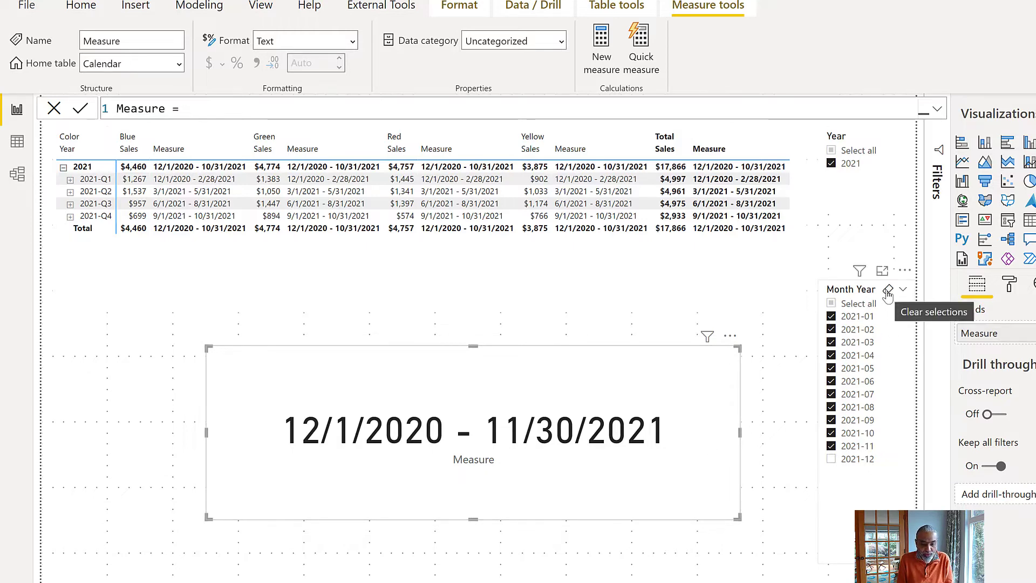
# Clear the Month Year slicer, recheck the DATEADD function in the card's measure, and return to the Period matrix page.
pyautogui.click(888, 292)
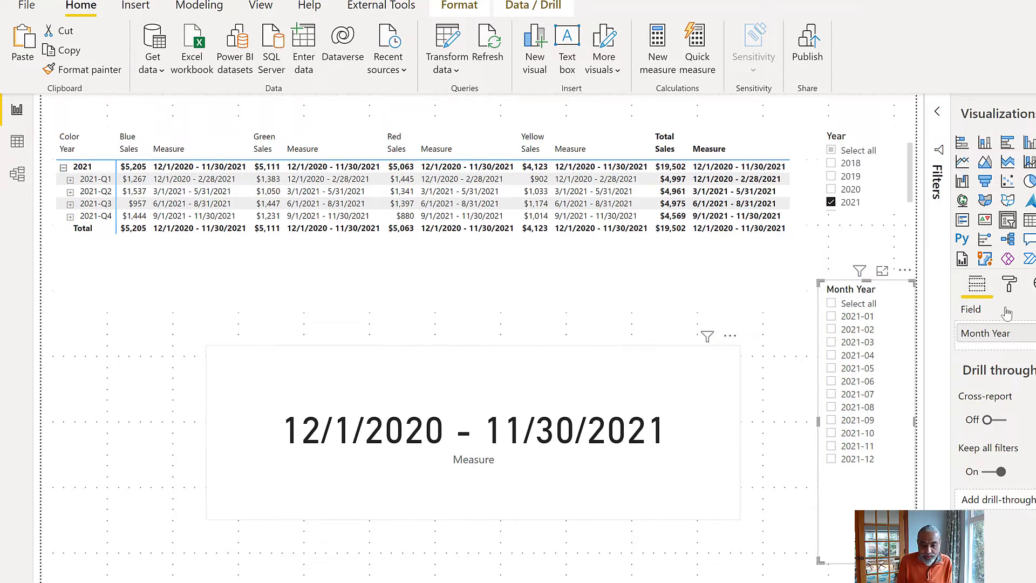
pyautogui.click(658, 48)
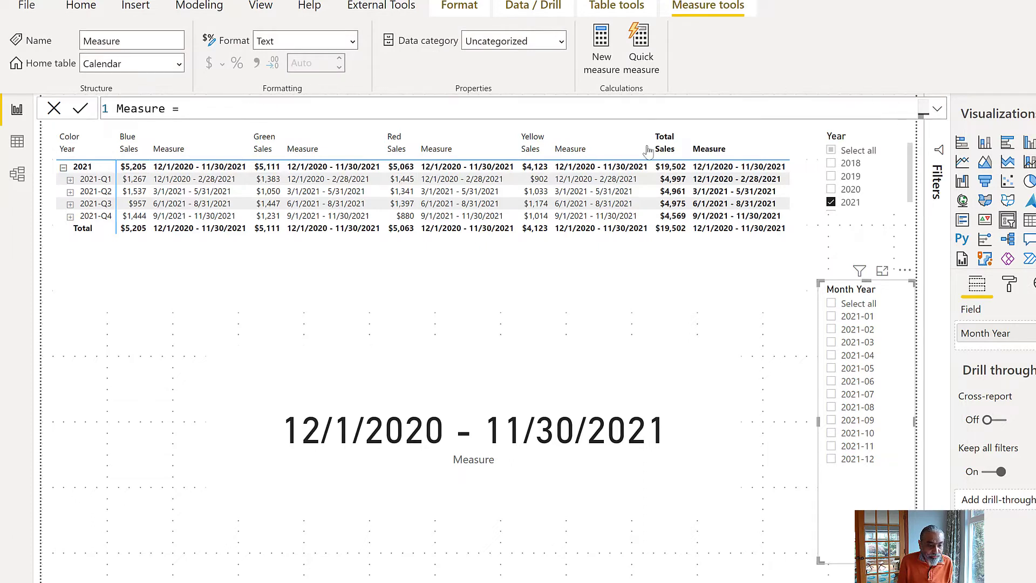
pyautogui.write('VAR __Date = DATEADD (\'Calendar\'[Date], -1, MONTH ) RETURN MINX ( __Date, [Date] ) & " - " & MAXX ( __Date, [Date] )')
pyautogui.click(219, 126)
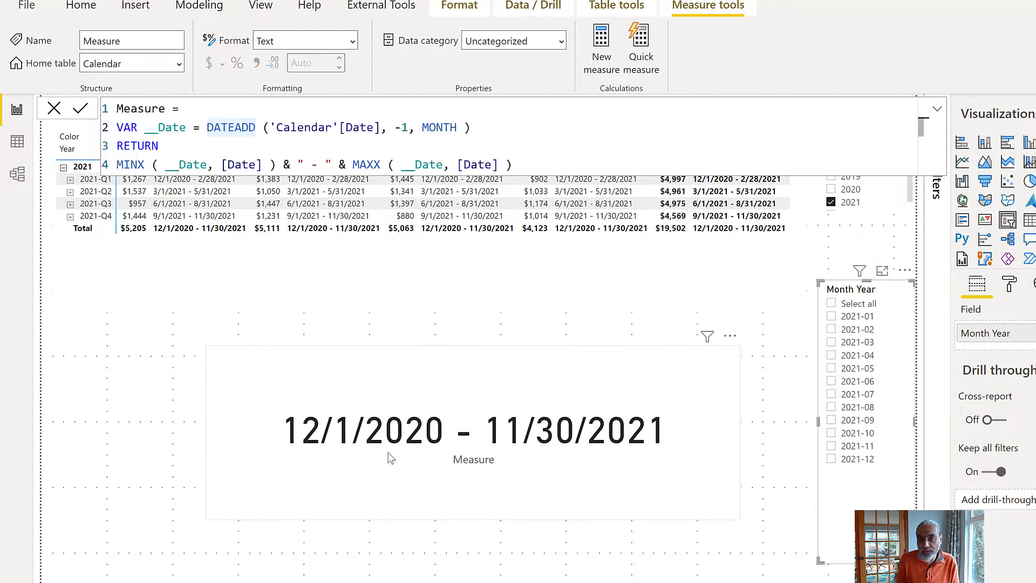
pyautogui.click(169, 577)
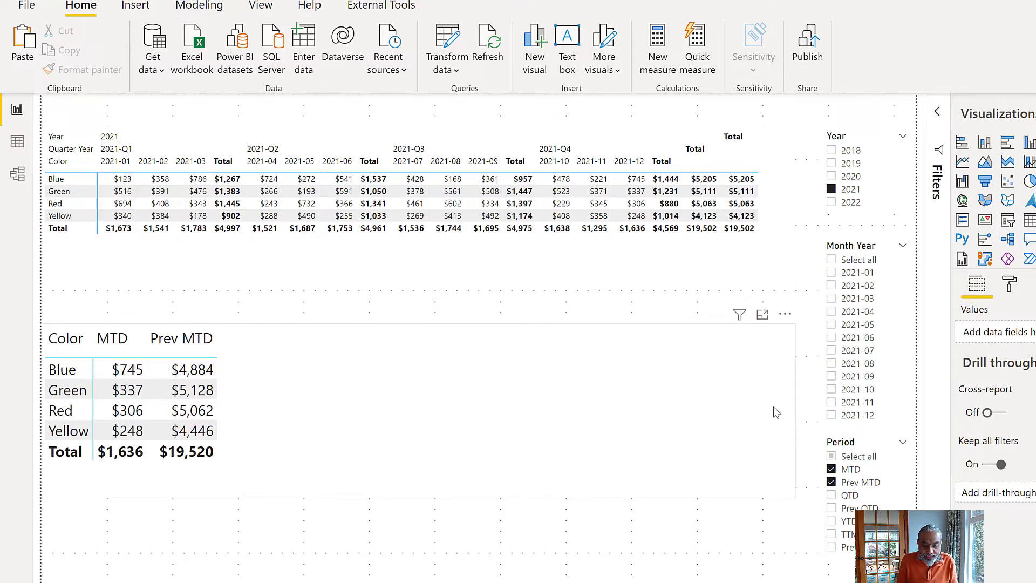
# Filter the Month Year slicer to 2021-12 and turn on its Single select option.
pyautogui.click(848, 416)
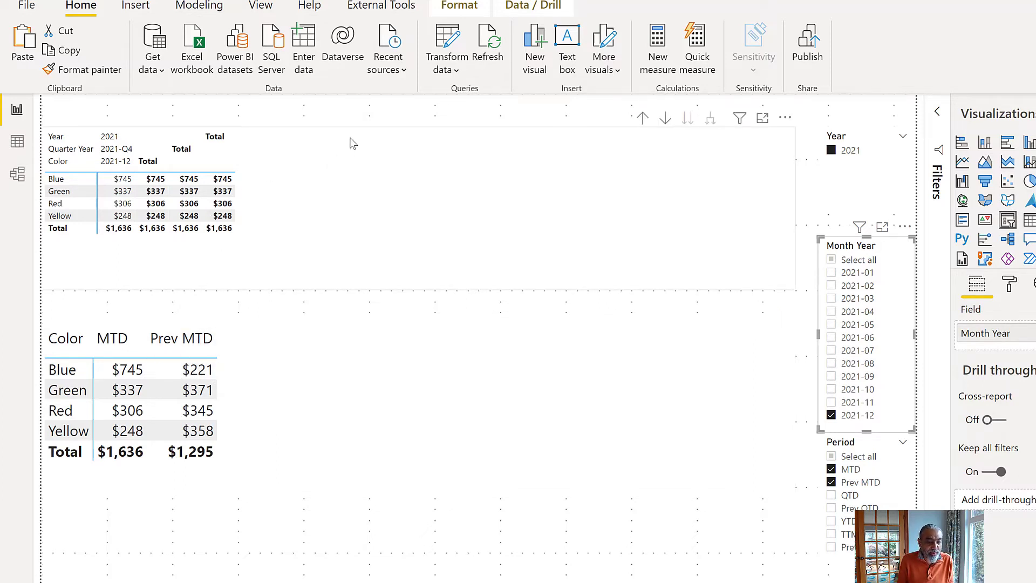
pyautogui.click(1009, 291)
pyautogui.click(981, 377)
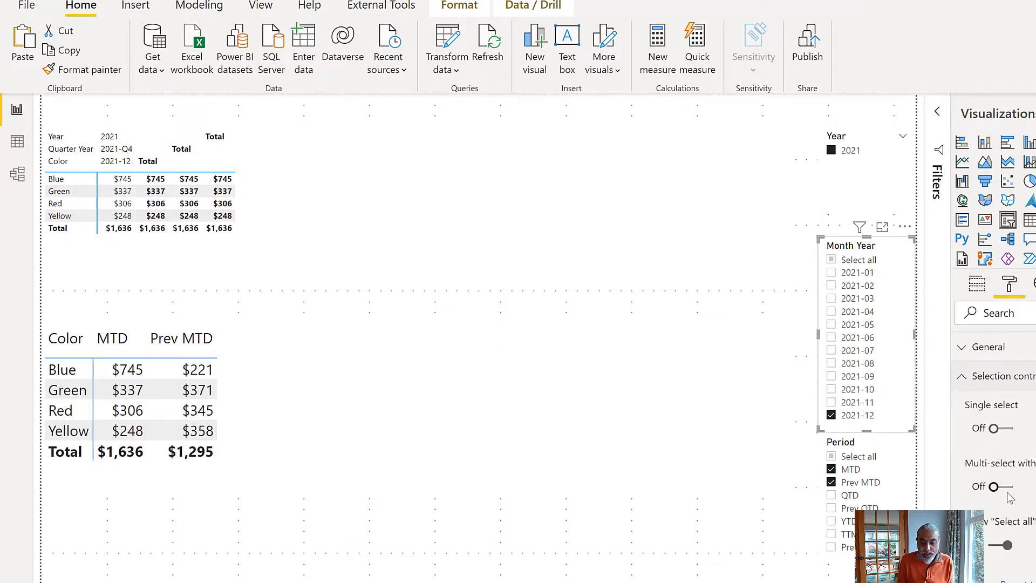
pyautogui.click(1005, 428)
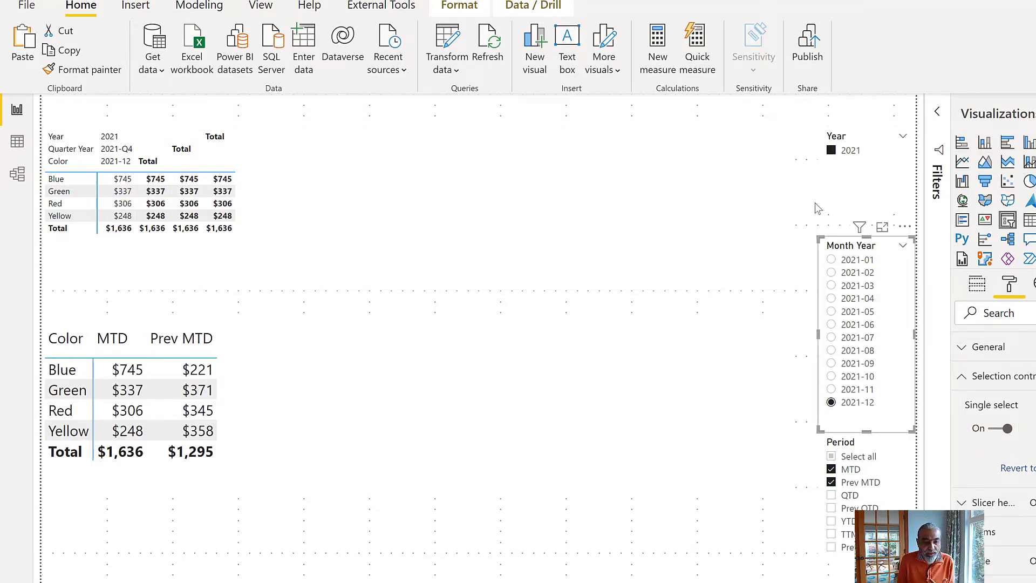
pyautogui.click(533, 6)
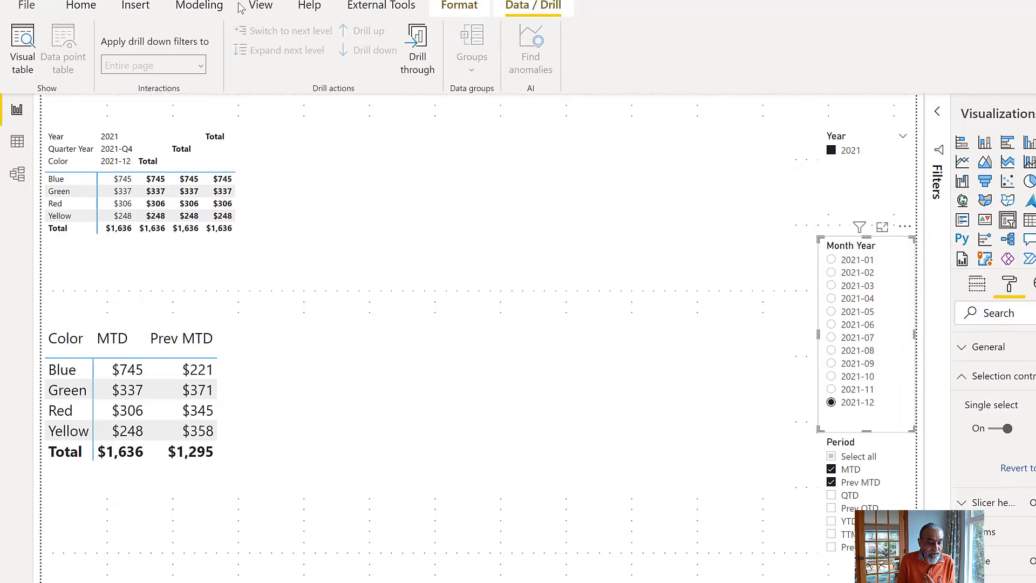
pyautogui.click(460, 6)
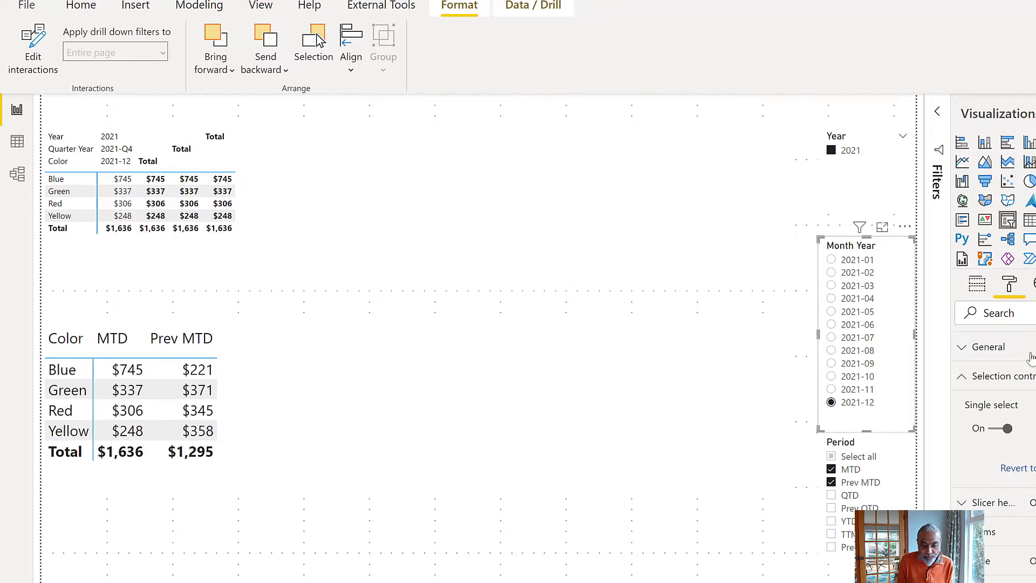
# Turn off Single select for the Month Year slicer and deselect 2021-12.
pyautogui.click(1004, 428)
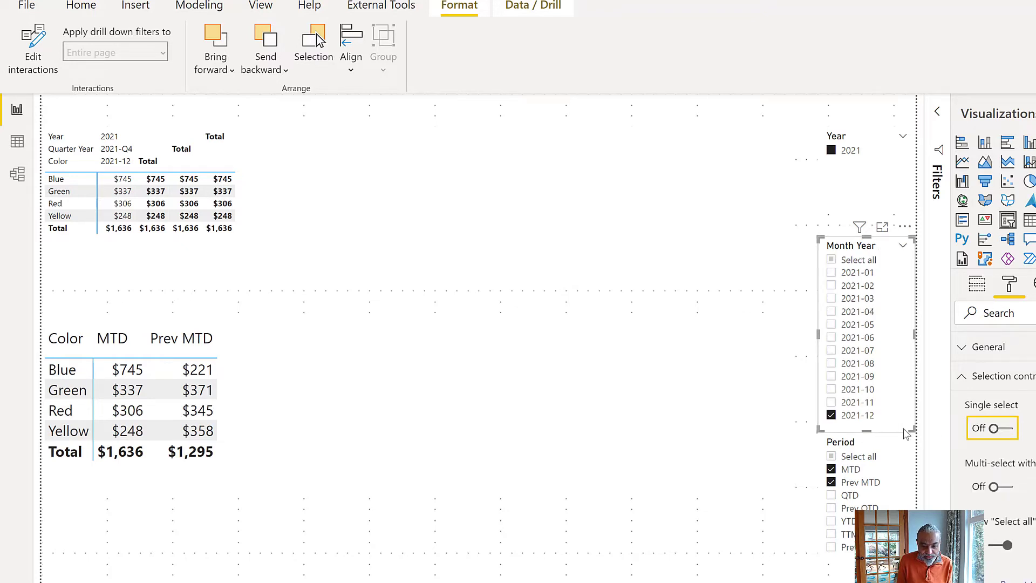
pyautogui.click(861, 417)
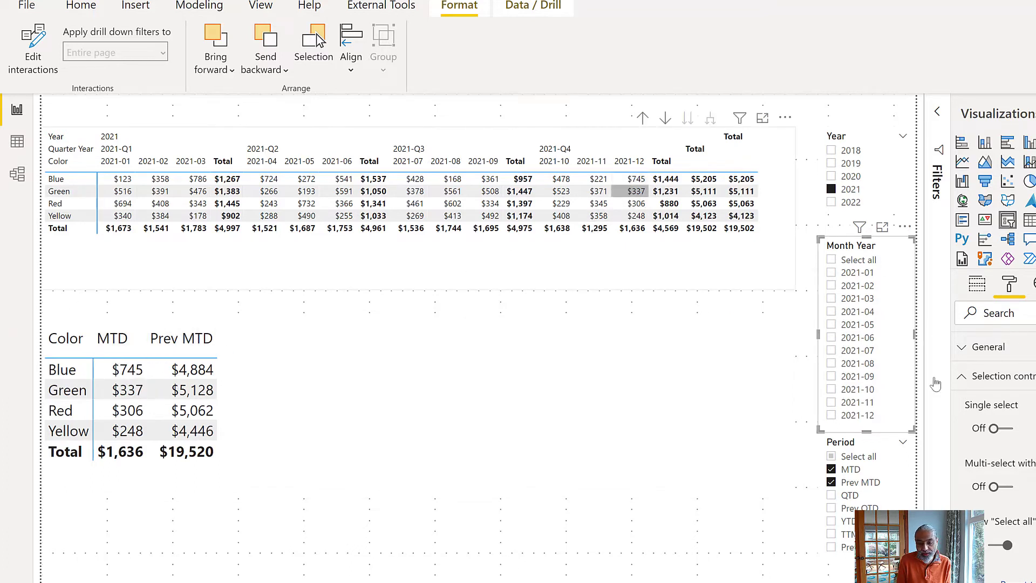
# Add QTD and Prev QTD to the items selected in the Period slicer.
pyautogui.click(849, 495)
pyautogui.click(850, 508)
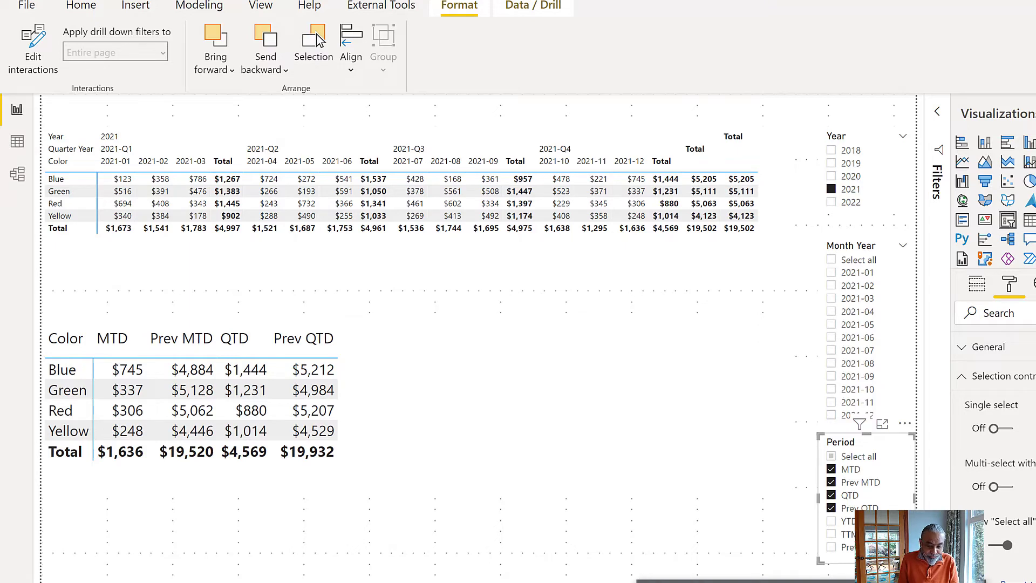
# Switch to Tabular Editor and compare the expressions of the MTD and Prev MTD calculation items, focusing on the DATEADD argument.
pyautogui.hotkey('alt', 'Tab')
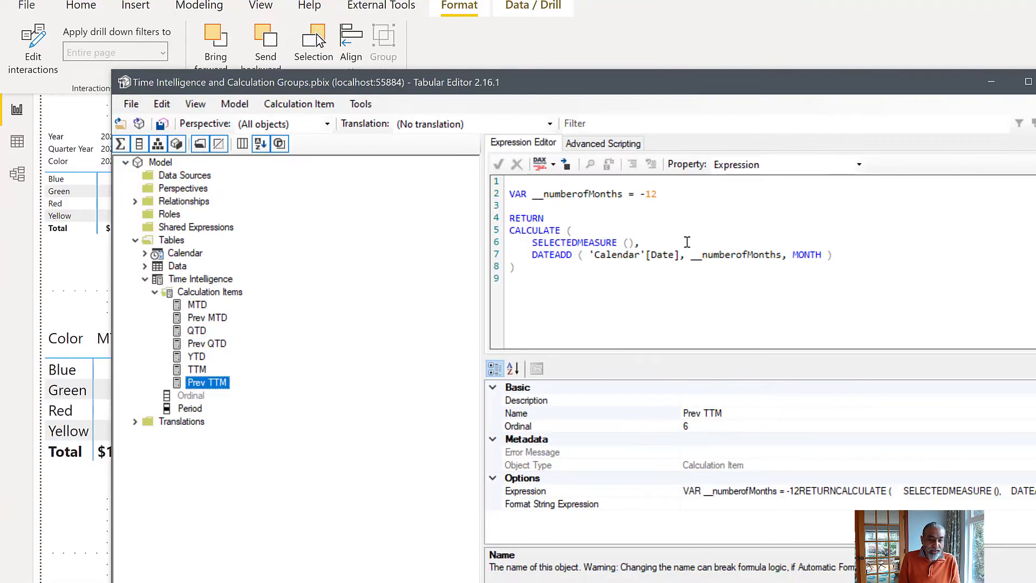
pyautogui.click(206, 320)
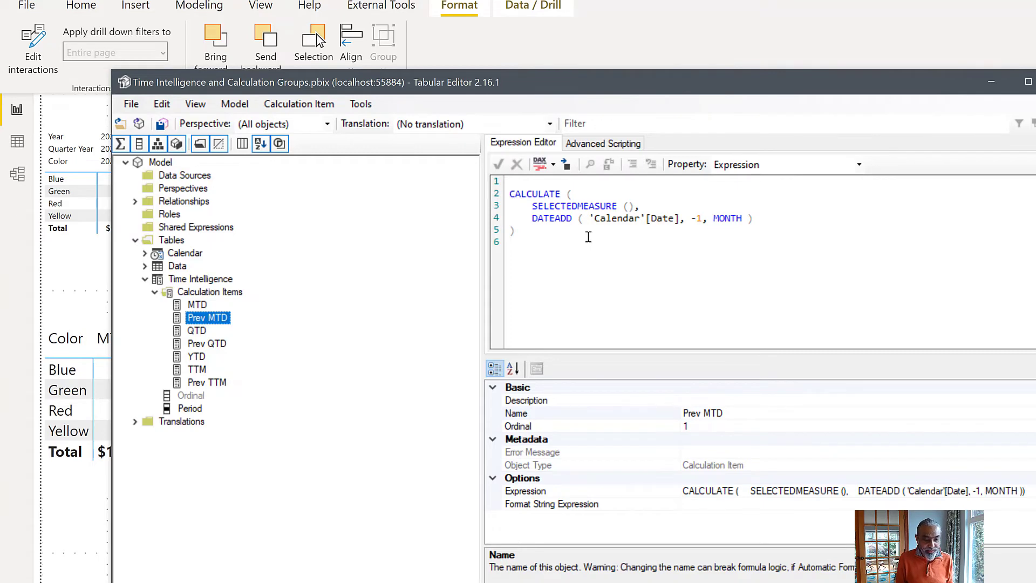
pyautogui.click(199, 306)
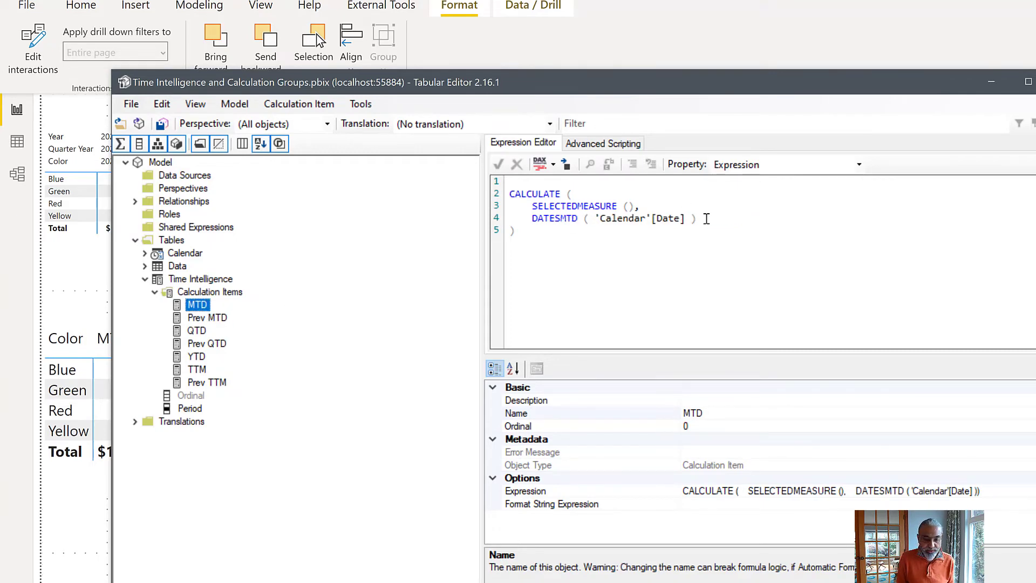
pyautogui.click(196, 319)
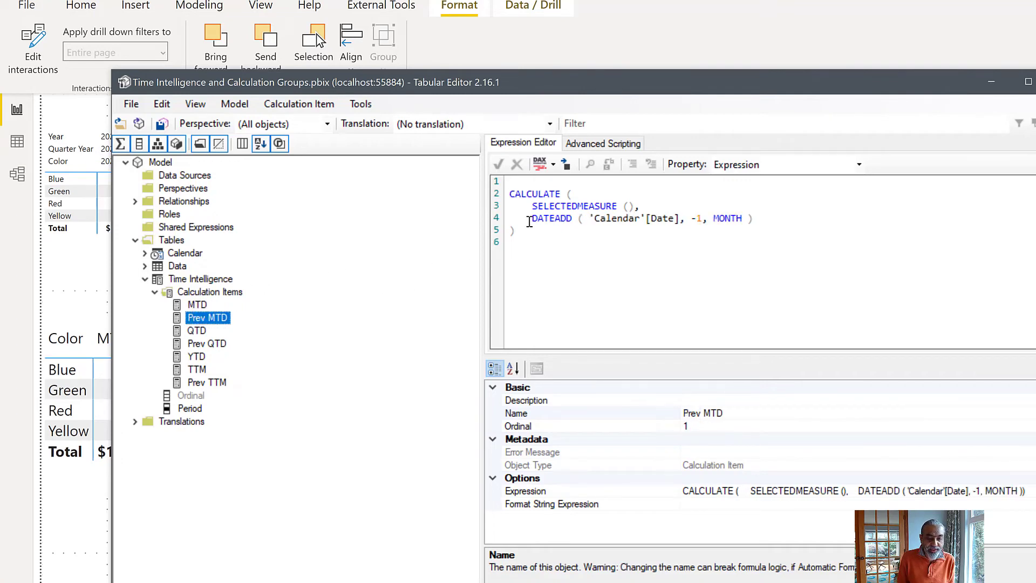
pyautogui.moveTo(530, 221); pyautogui.dragTo(719, 219)
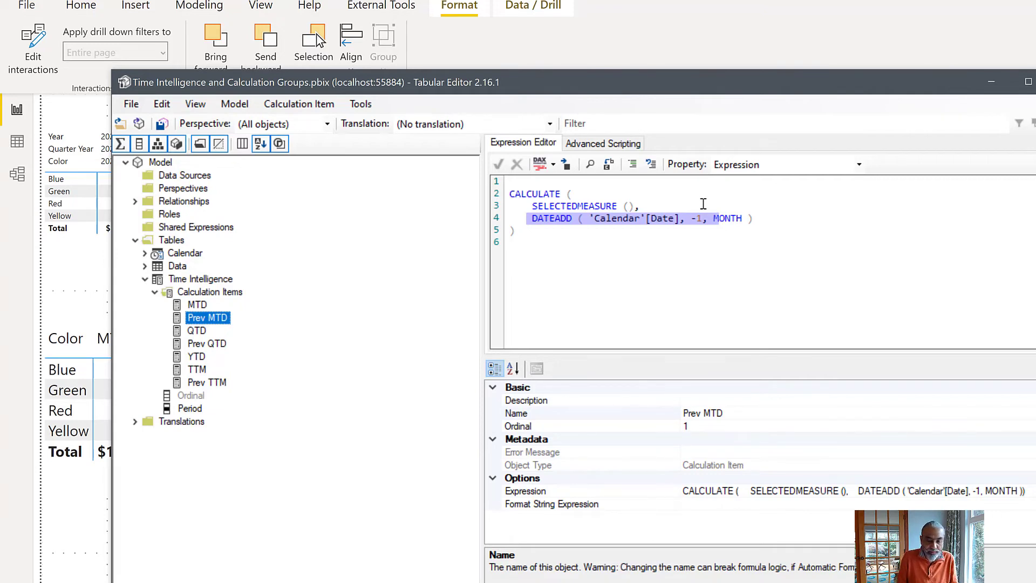
# Add the filter 'Time Intelligence'[Period] = "MTD", before the DATEADD argument in the Prev MTD calculation item's expression.
pyautogui.click(703, 203)
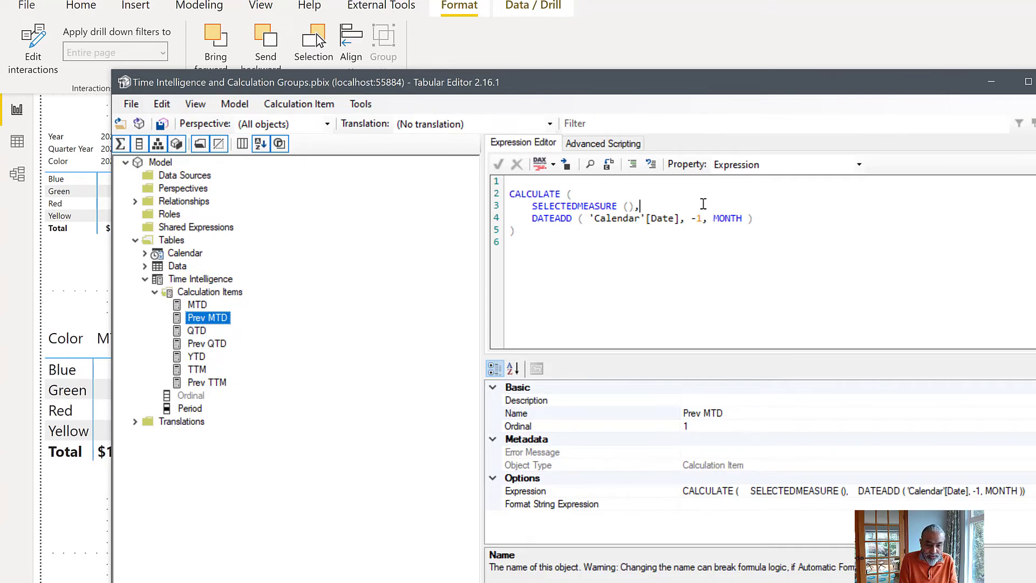
pyautogui.press('Return')
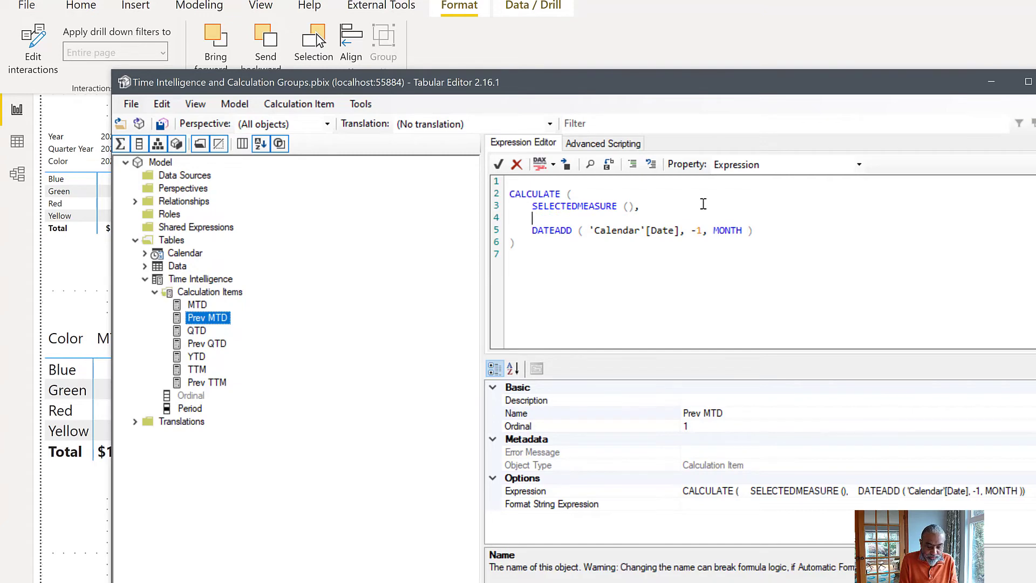
pyautogui.write("'Time Intel")
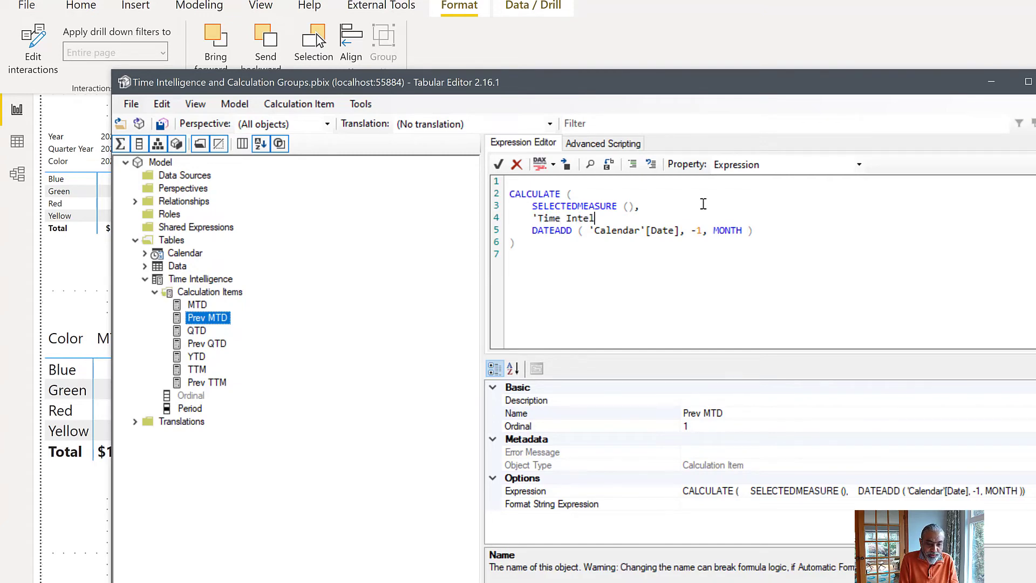
pyautogui.write("ligence'")
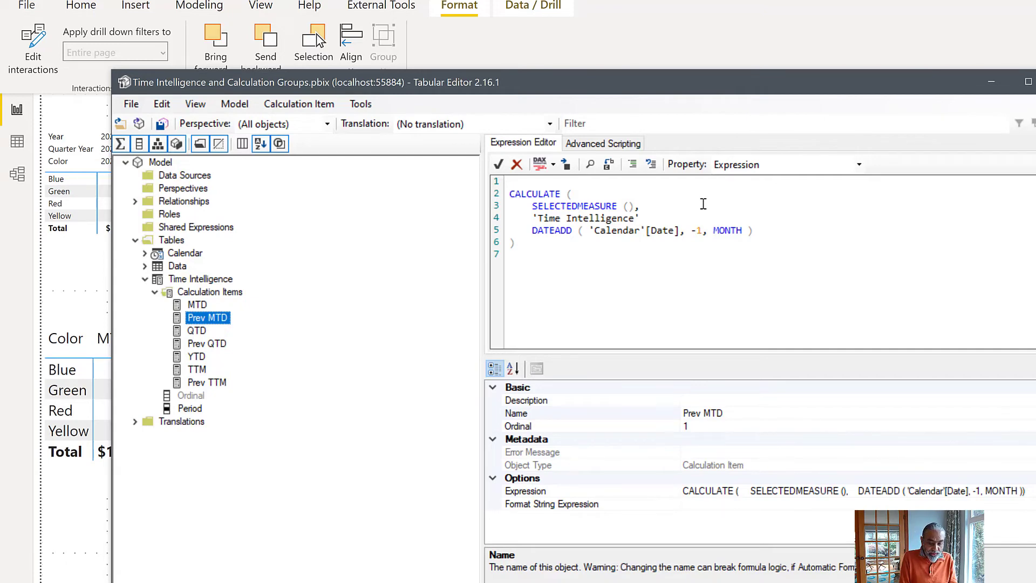
pyautogui.write('[Peri')
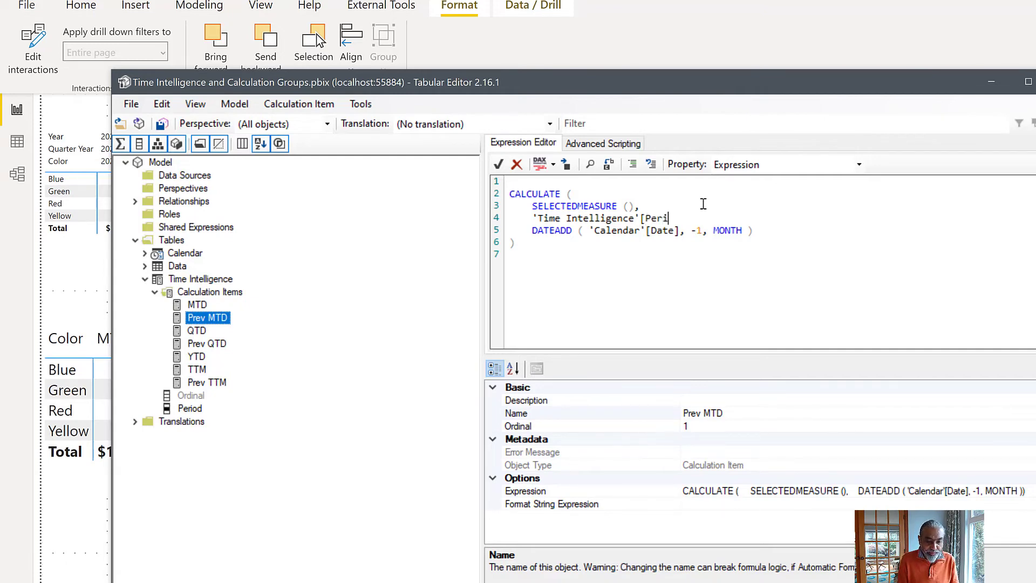
pyautogui.write('od] = "')
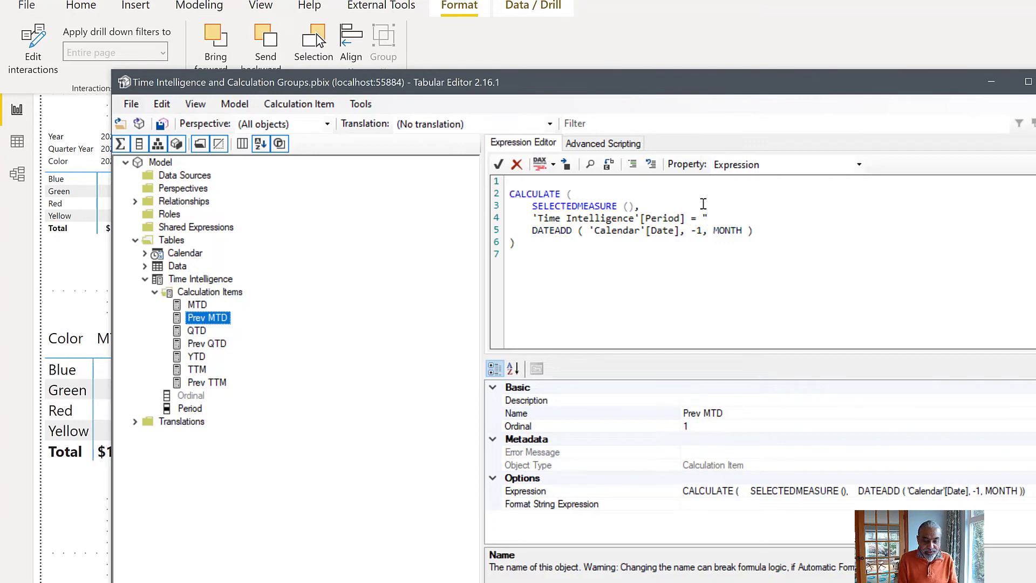
pyautogui.write('MTD",')
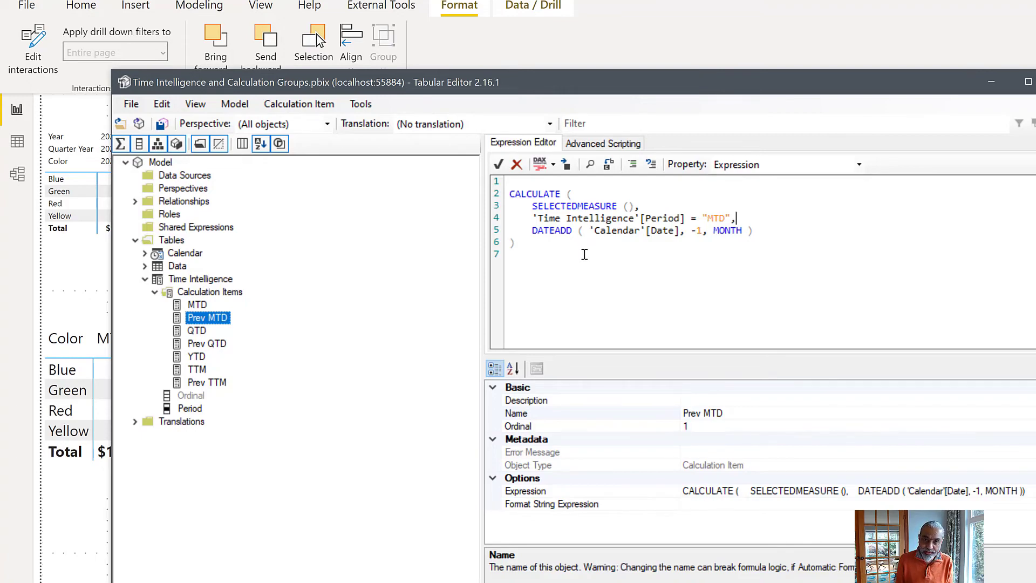
# Review the Prev MTD filter and DATEADD argument against the MTD item's expression and save the model changes.
pyautogui.moveTo(739, 218); pyautogui.dragTo(542, 218)
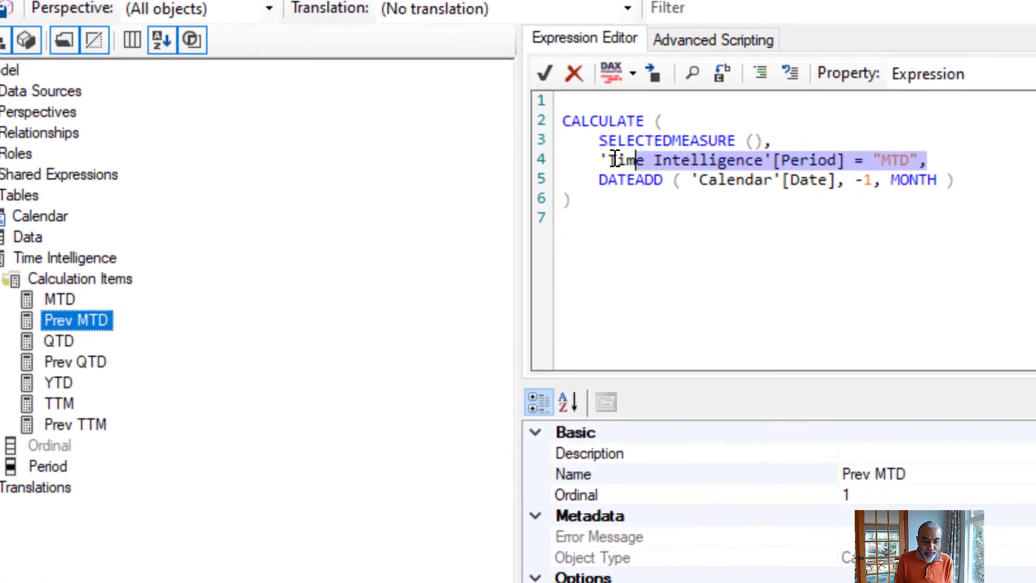
pyautogui.moveTo(615, 160); pyautogui.dragTo(590, 161)
pyautogui.click(59, 301)
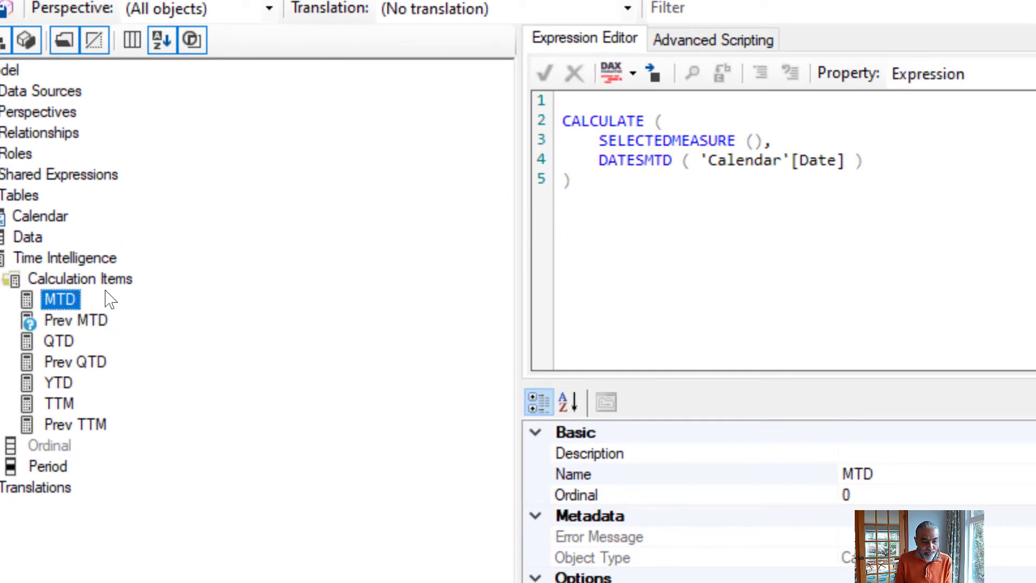
pyautogui.click(85, 324)
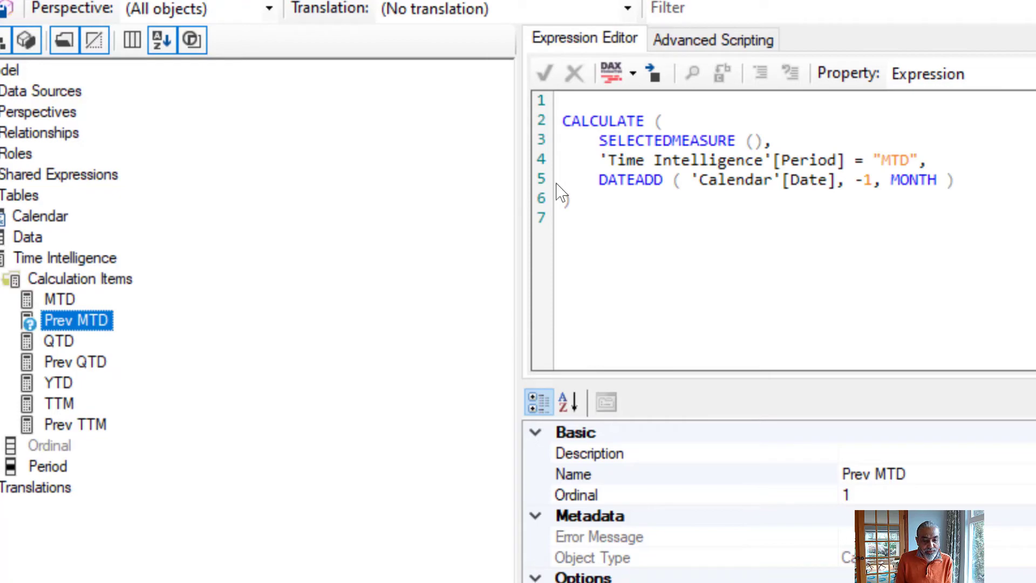
pyautogui.moveTo(588, 189); pyautogui.dragTo(963, 180)
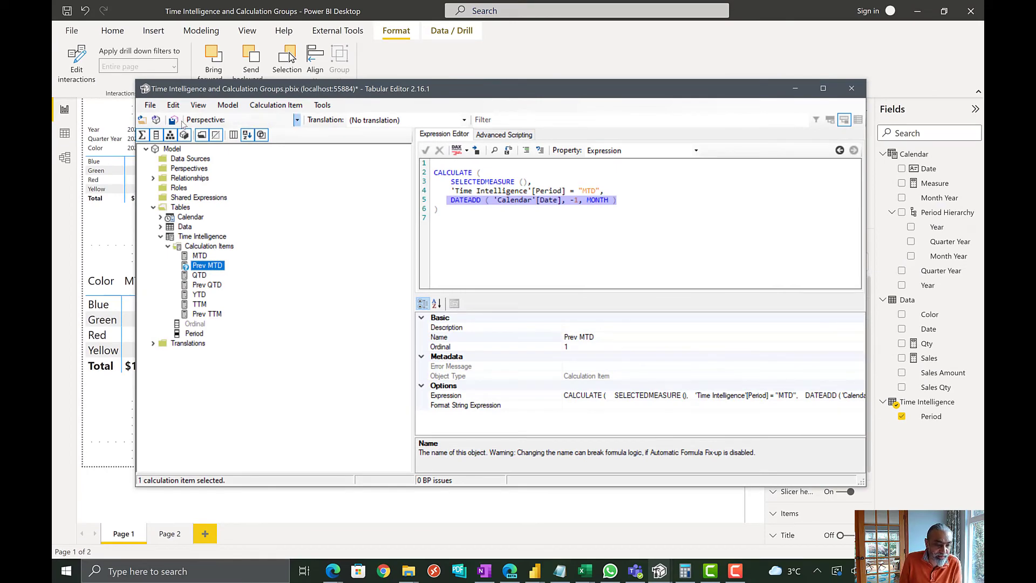
pyautogui.click(173, 120)
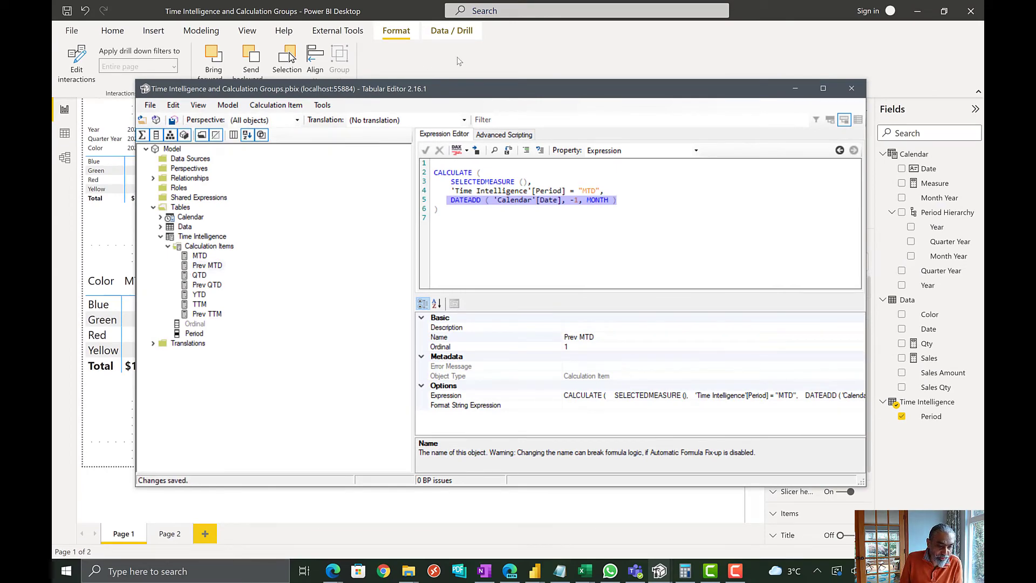
# Switch to Power BI and select every month except 2021-12 in the Month Year slicer.
pyautogui.click(575, 37)
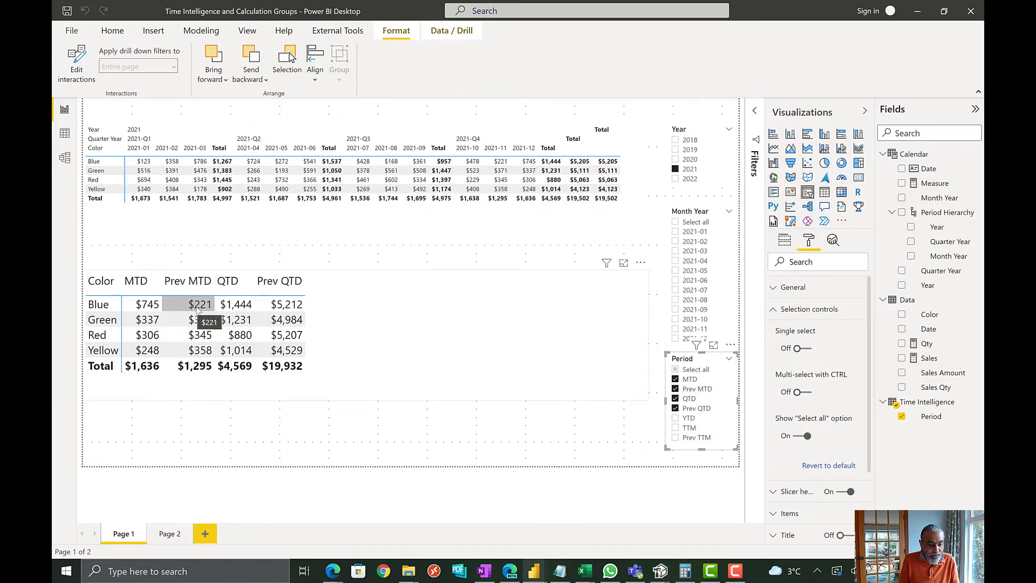
pyautogui.click(675, 223)
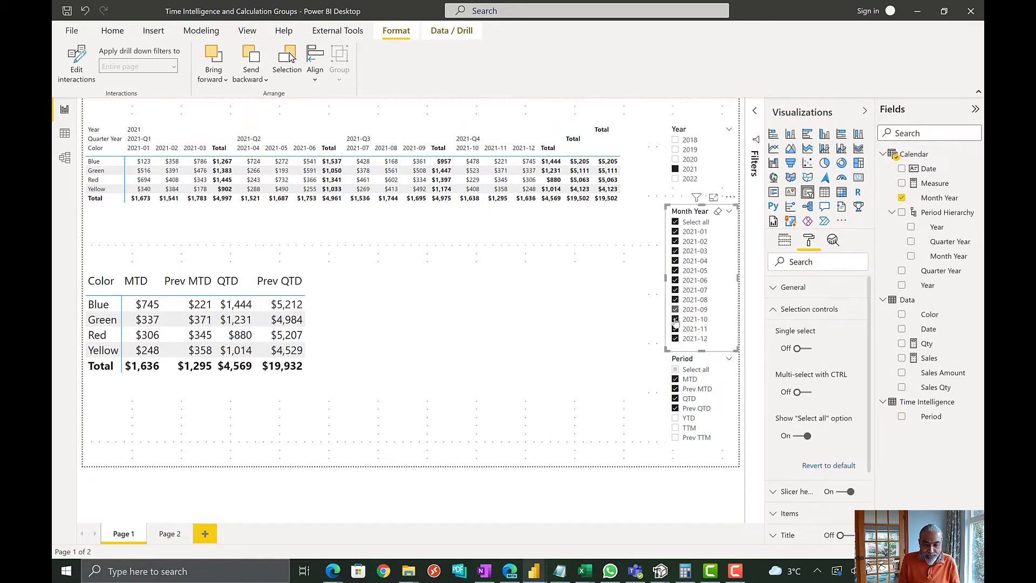
pyautogui.click(679, 340)
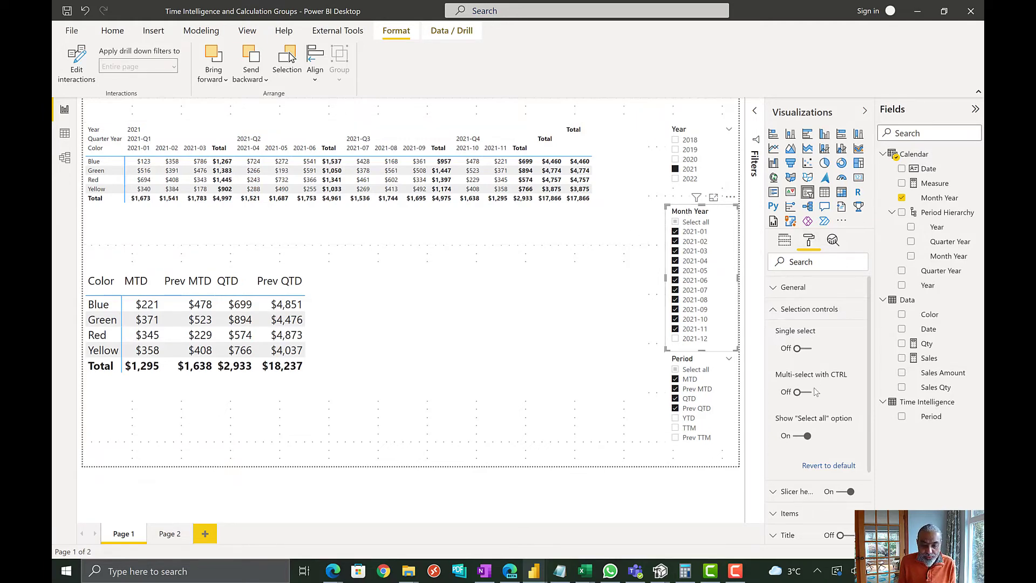
# Turn on Single select for the Month Year slicer and filter the report to 2021-11.
pyautogui.click(803, 349)
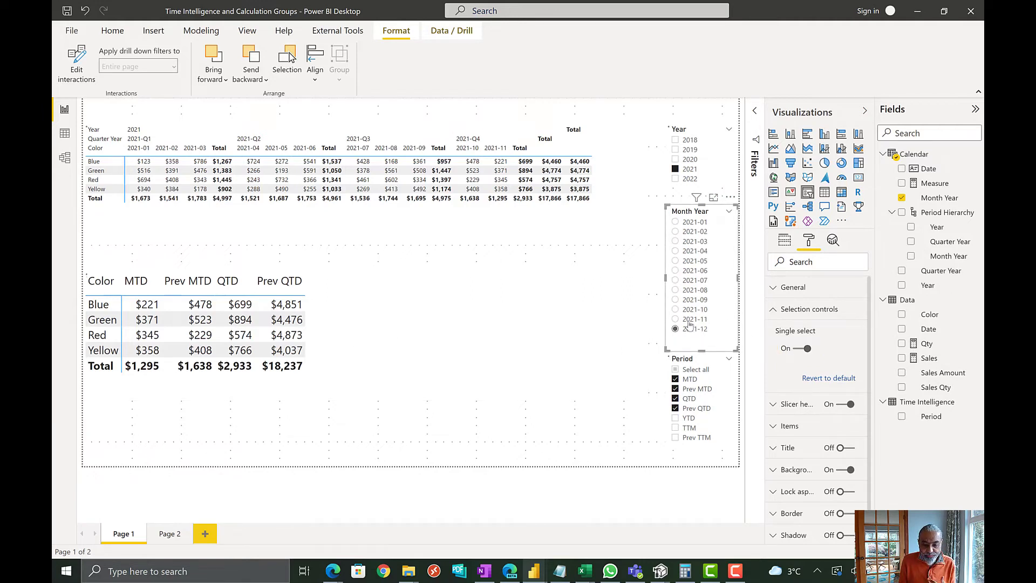
pyautogui.click(691, 327)
pyautogui.click(690, 320)
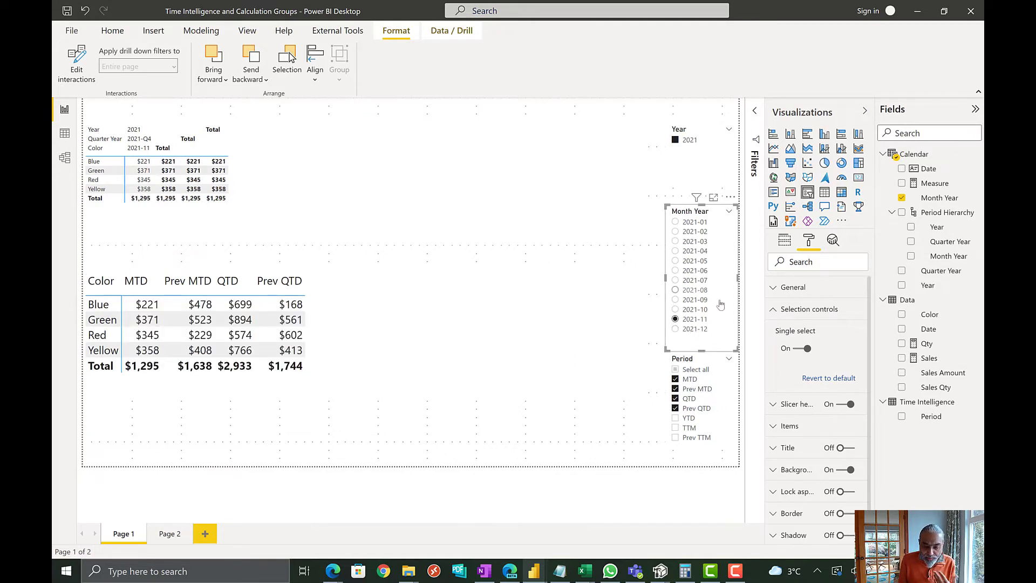
# Turn off Single select for the Month Year slicer and select all its months.
pyautogui.click(795, 351)
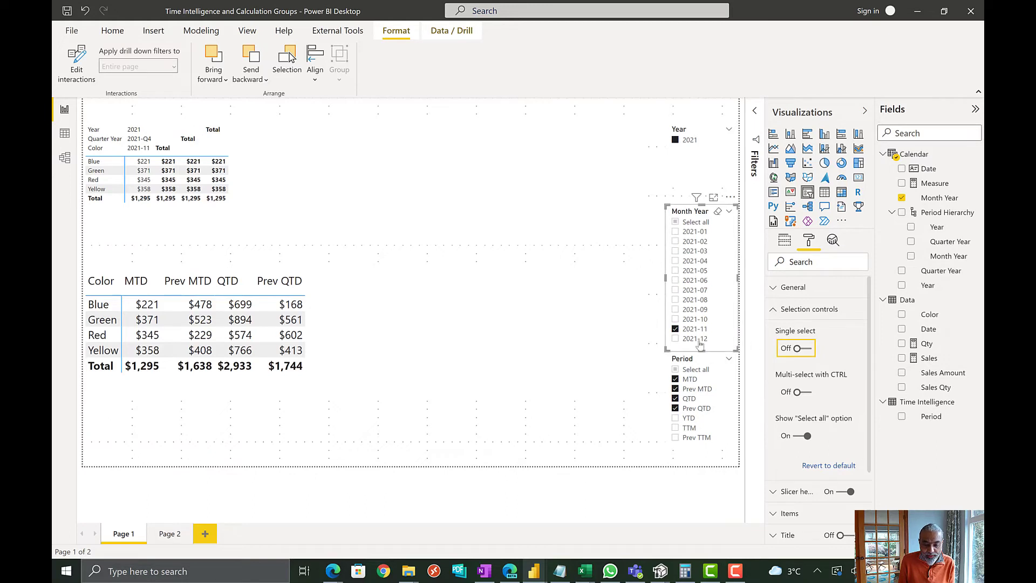
pyautogui.click(716, 216)
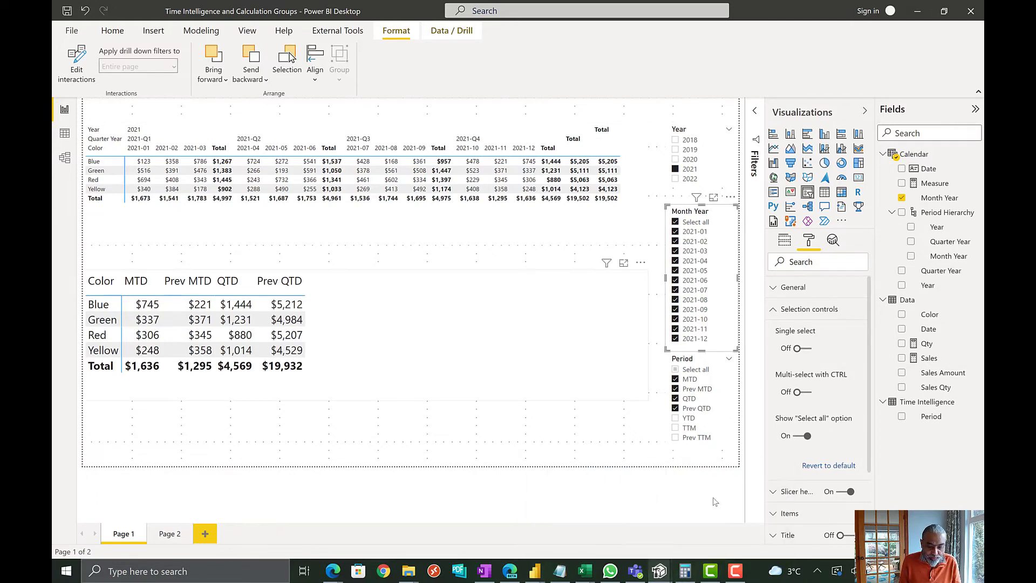
# Switch to Tabular Editor, add 'Time Intelligence'[Period] = "QTD", before DATEADD in the Prev QTD expression, and save the model changes.
pyautogui.moveTo(664, 572)
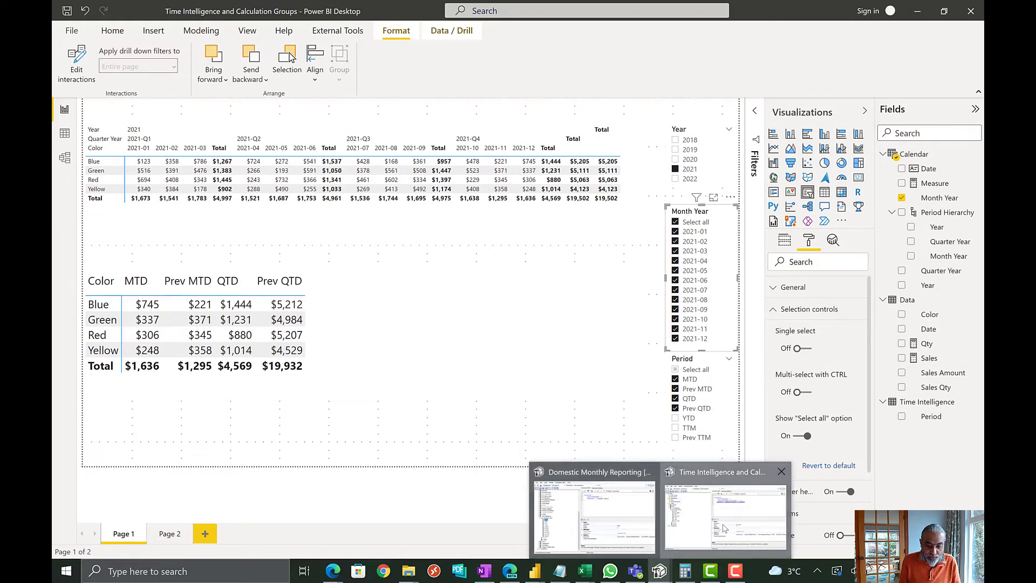
pyautogui.click(723, 526)
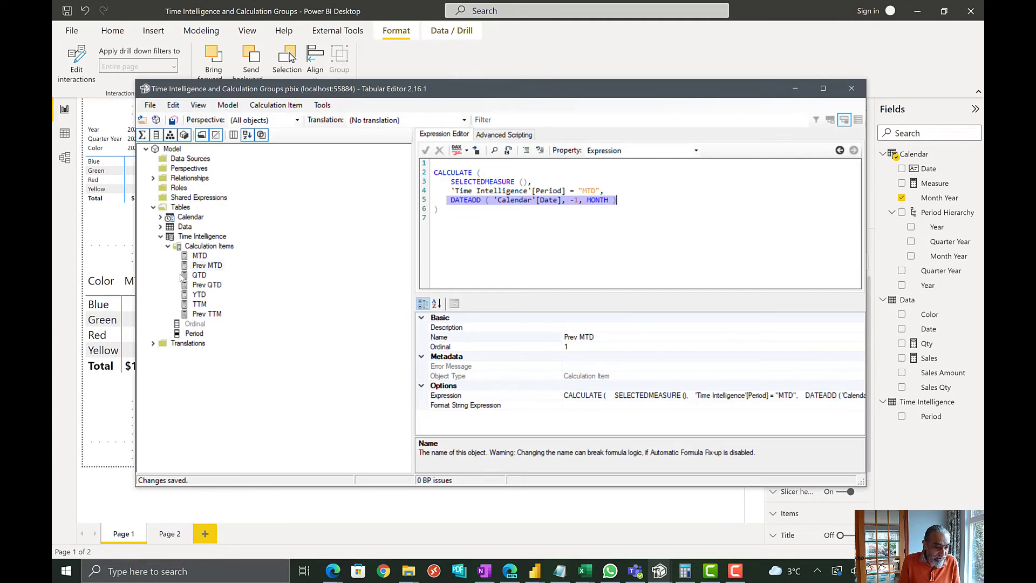
pyautogui.click(211, 285)
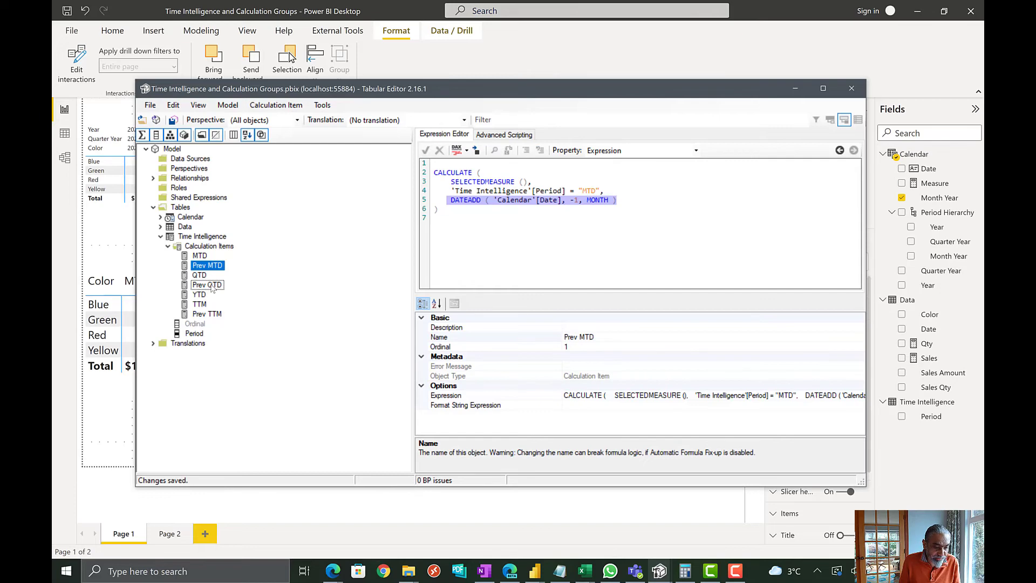
pyautogui.click(542, 182)
pyautogui.press('Return')
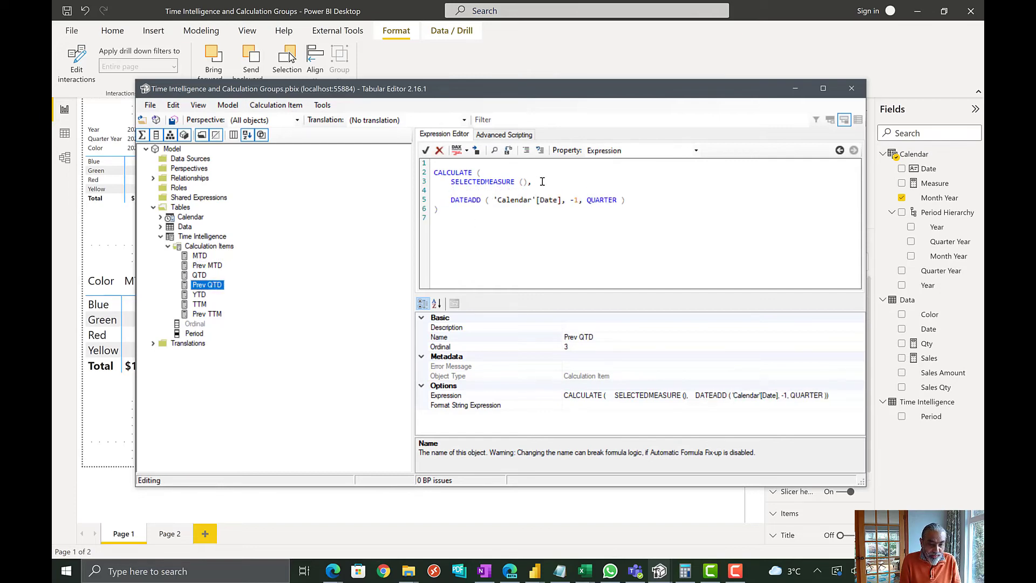
pyautogui.write("'Time Intellige")
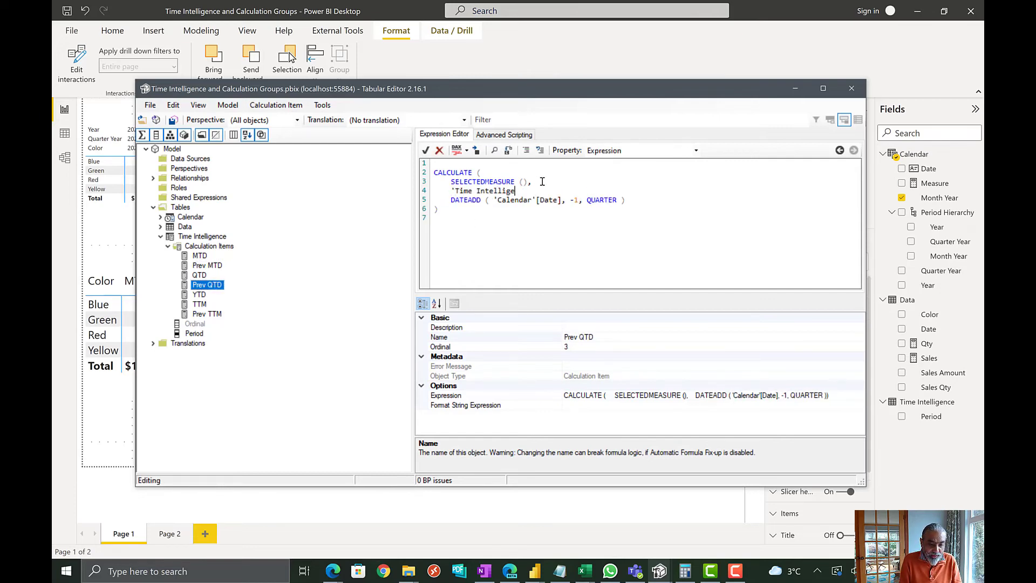
pyautogui.write('nce\'[Period] = "Q')
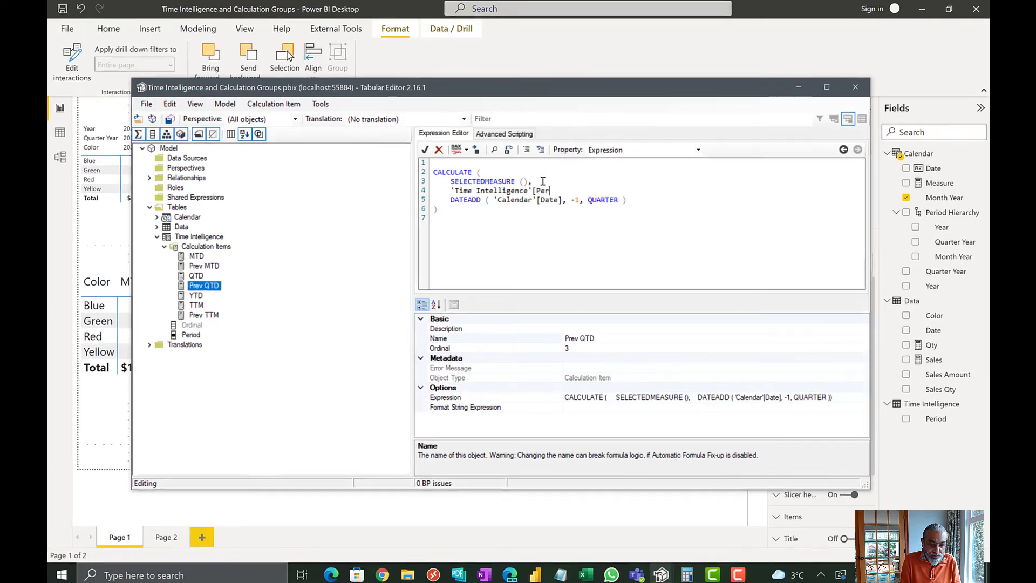
pyautogui.write('TD",')
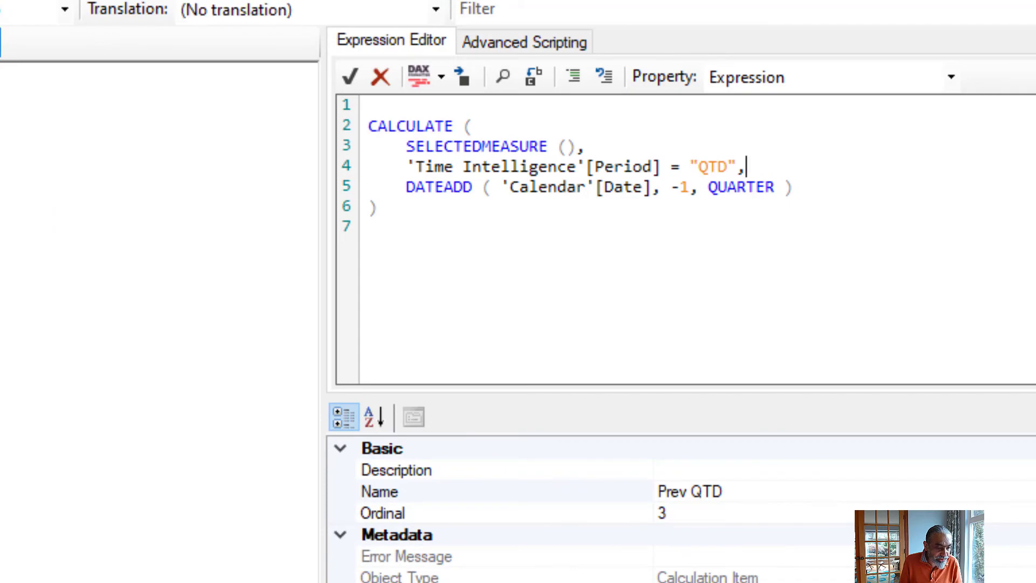
pyautogui.hotkey('ctrl', 's')
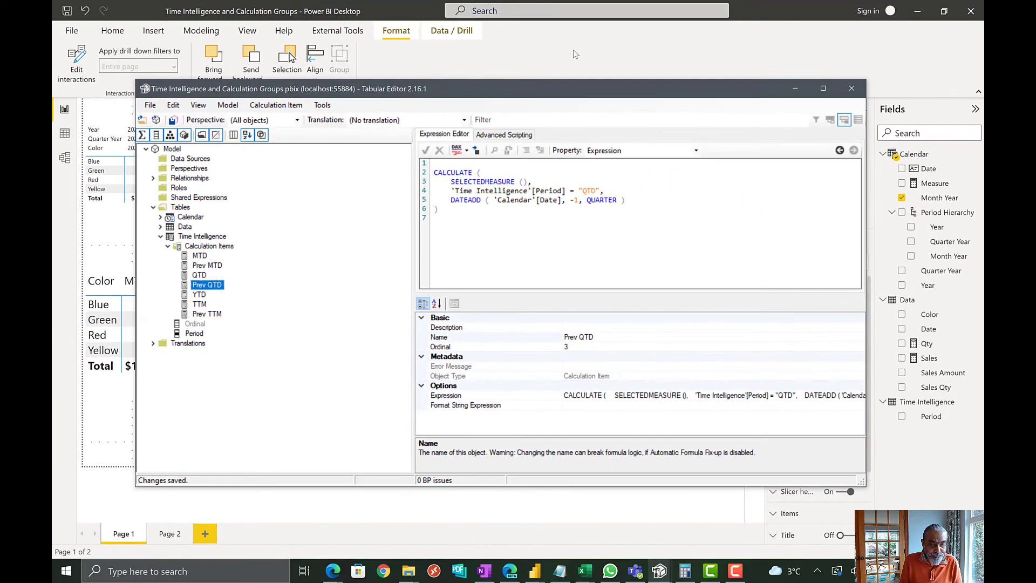
# Switch to Power BI and add the Qty measure above Sales in the lower matrix's values.
pyautogui.click(576, 54)
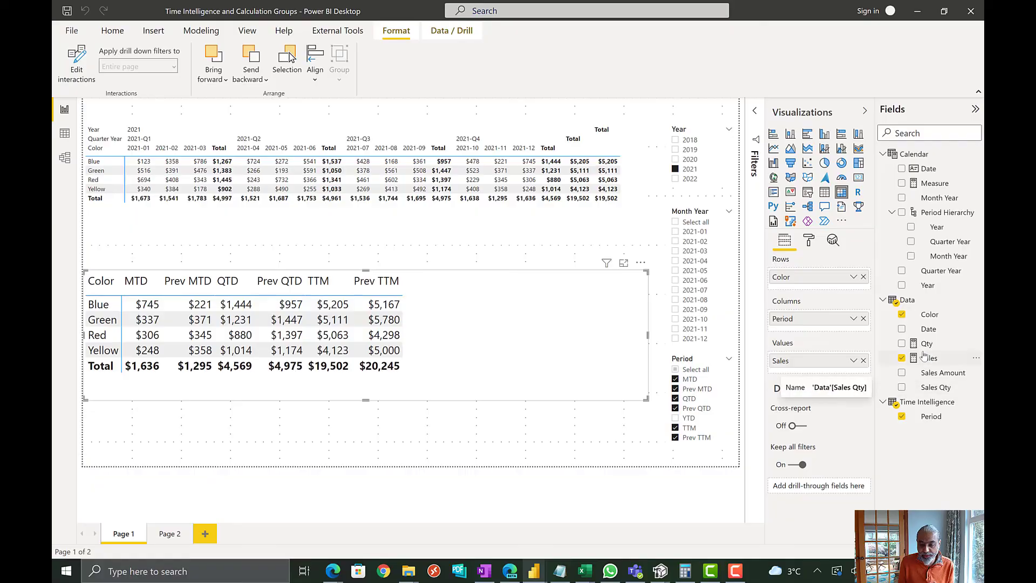
pyautogui.moveTo(926, 343); pyautogui.dragTo(862, 382)
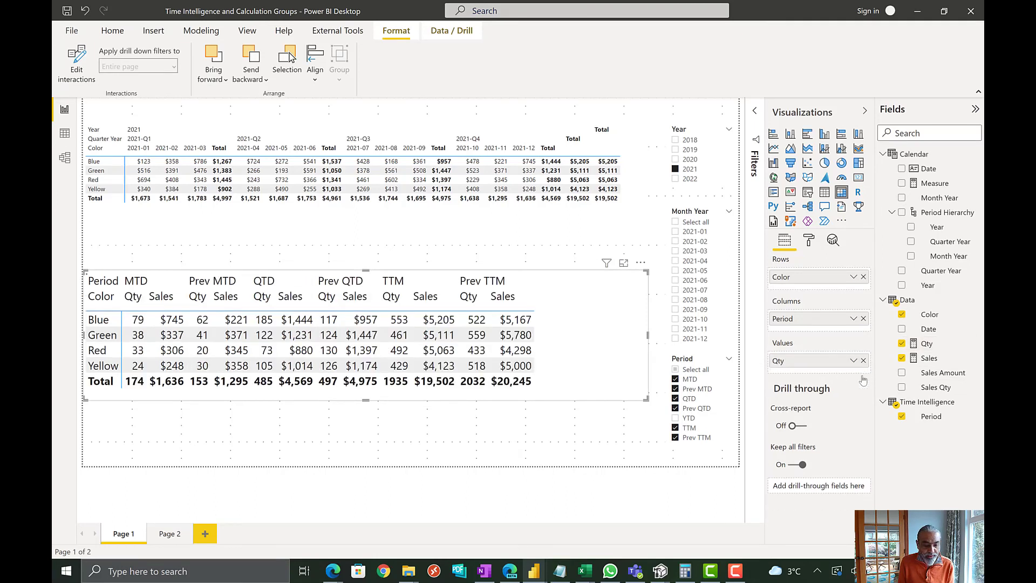